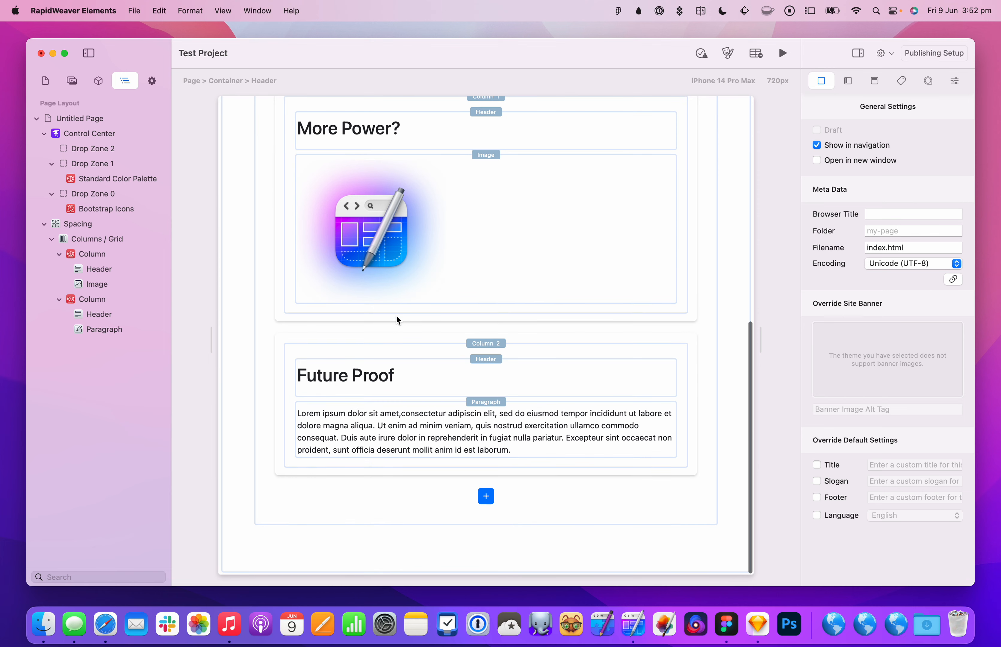
Step: Select the elements of both columns on the page in turn and check which entry each matches in the page layout
scroll(397, 319, "up", 4)
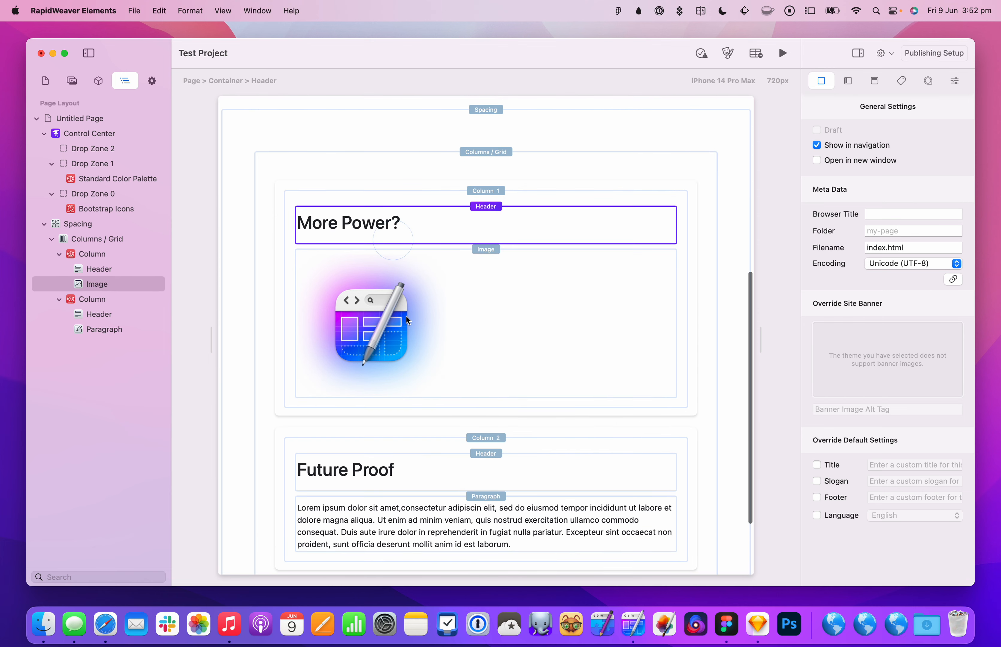
left_click(437, 295)
left_click(447, 240)
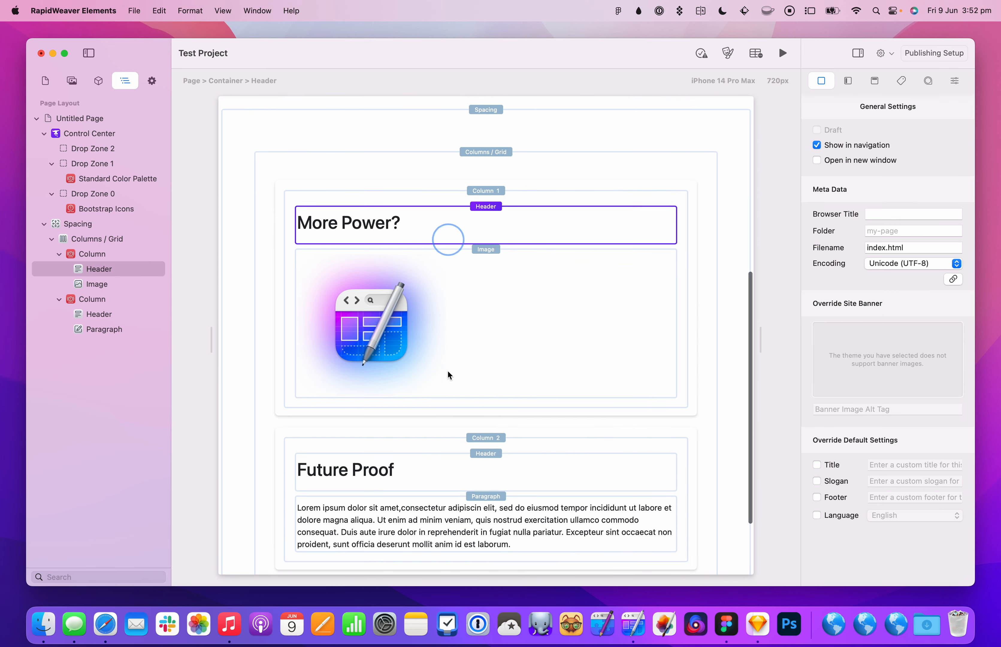
left_click(427, 500)
left_click(423, 477)
left_click(430, 416)
left_click(442, 278)
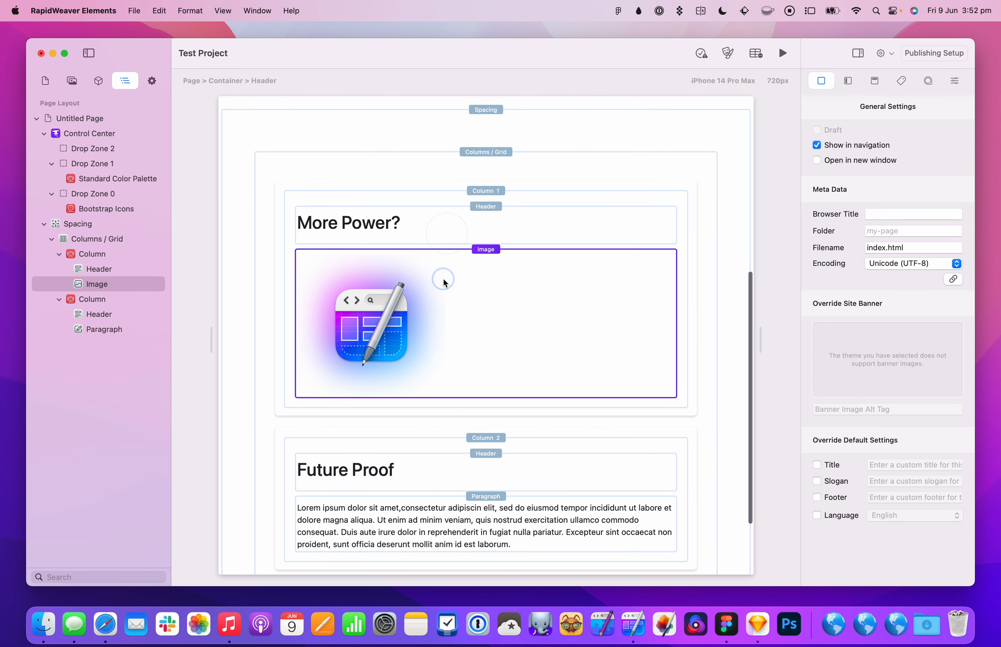
left_click(440, 227)
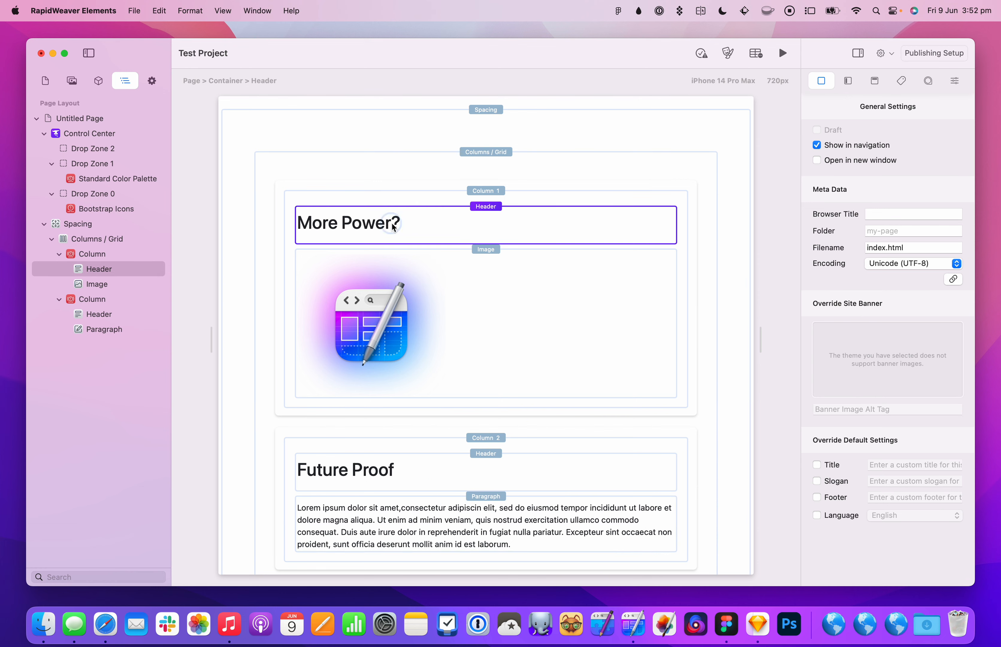
Step: Move the "More Power?" header below "Future Proof" in Column 2, and return it above the image in Column 1
left_click_drag(395, 224, 463, 489)
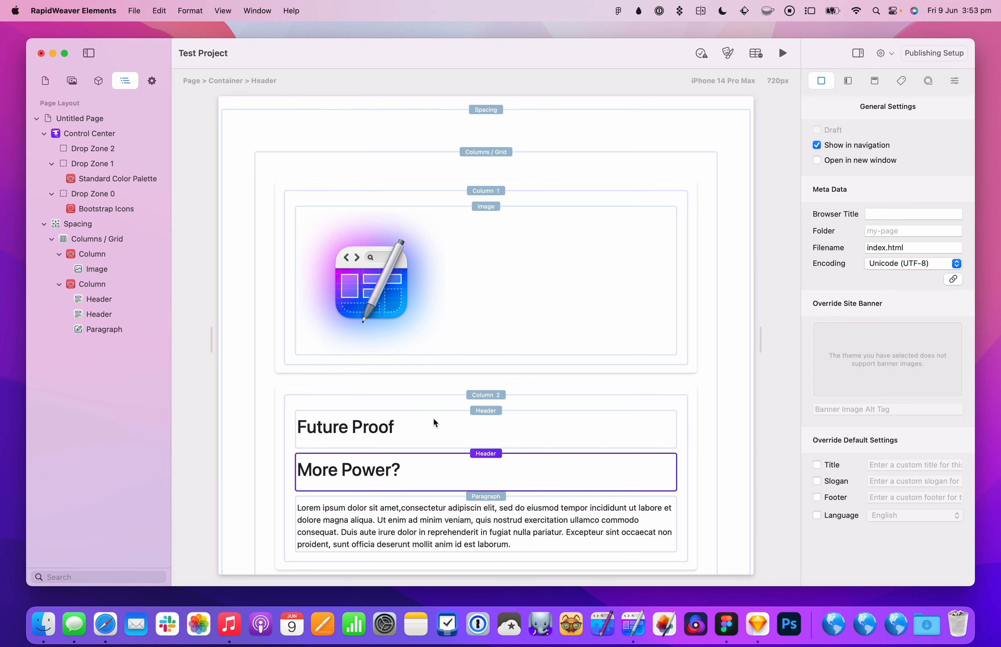
left_click_drag(401, 466, 458, 227)
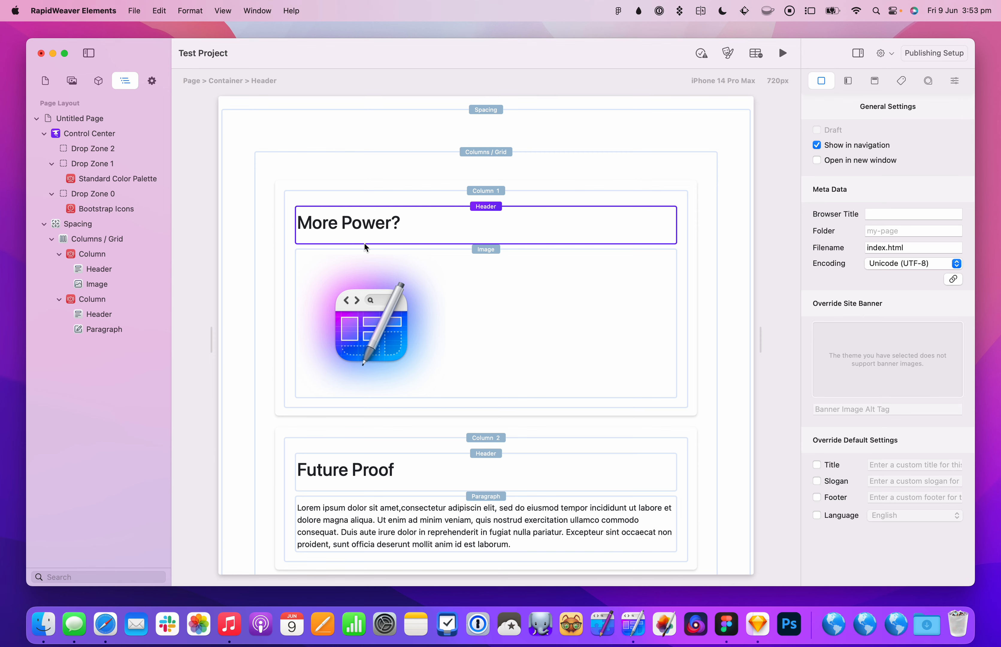
Step: Swap the "More Power?" and "Future Proof" headers between the two columns, and restore their original places
left_click_drag(393, 227, 111, 258)
left_click_drag(431, 222, 108, 259)
left_click(99, 315)
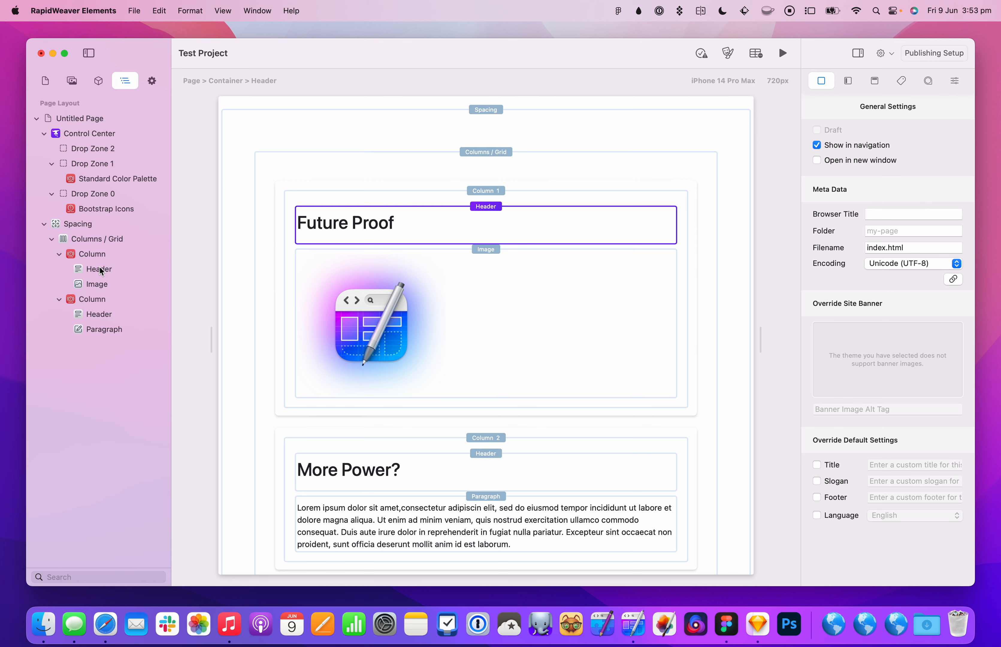
left_click_drag(100, 268, 457, 474)
left_click(427, 479)
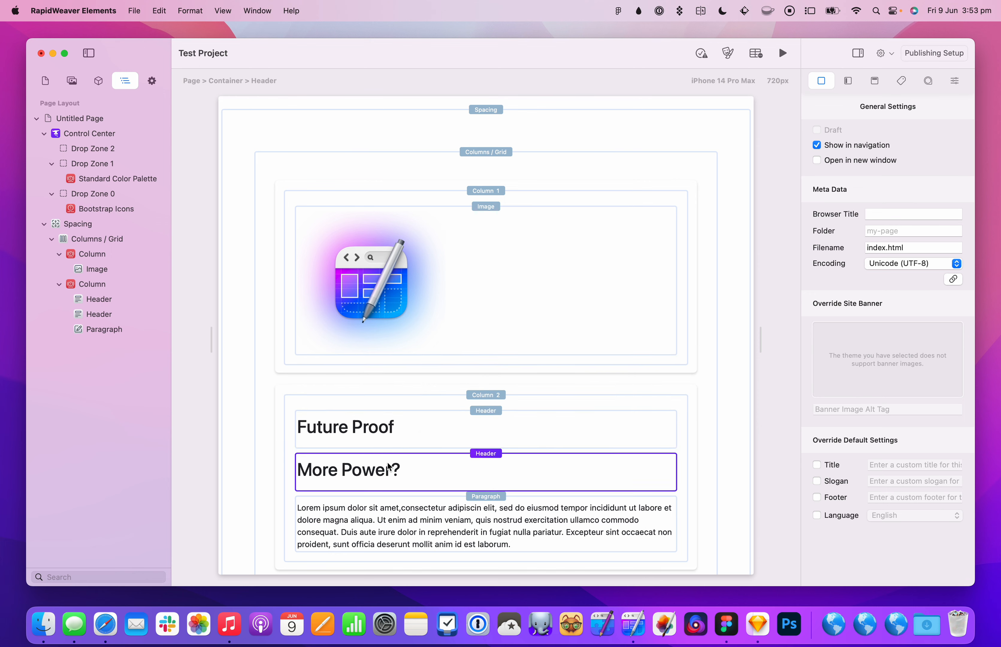
left_click_drag(387, 465, 100, 266)
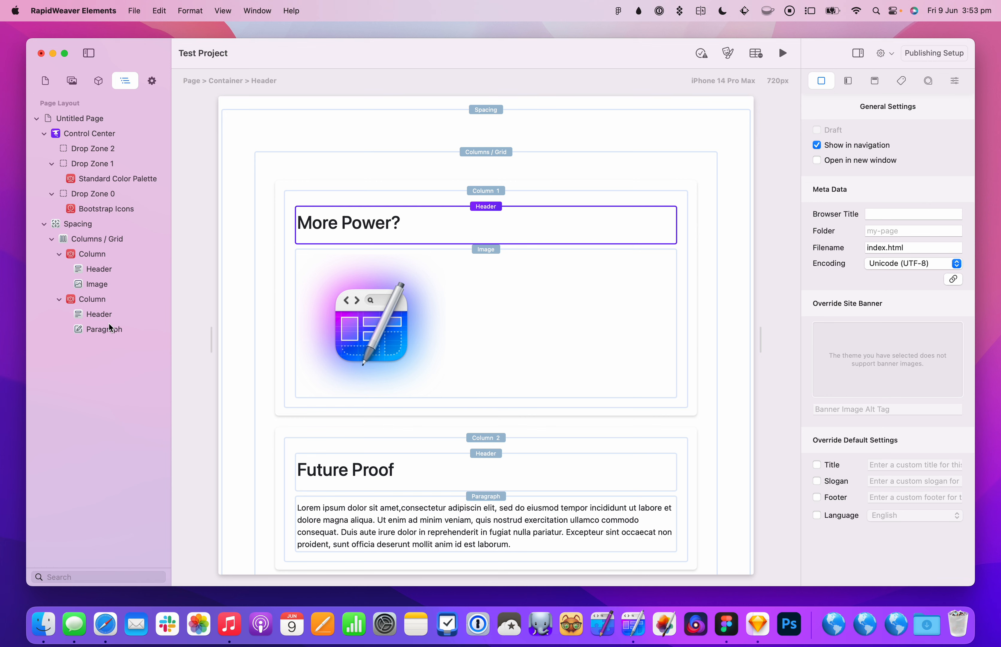
Step: Try multi-selecting elements in the page layout: the second column's header and paragraph, and the first column's header and image
left_click(114, 310)
left_click(114, 331, "shift")
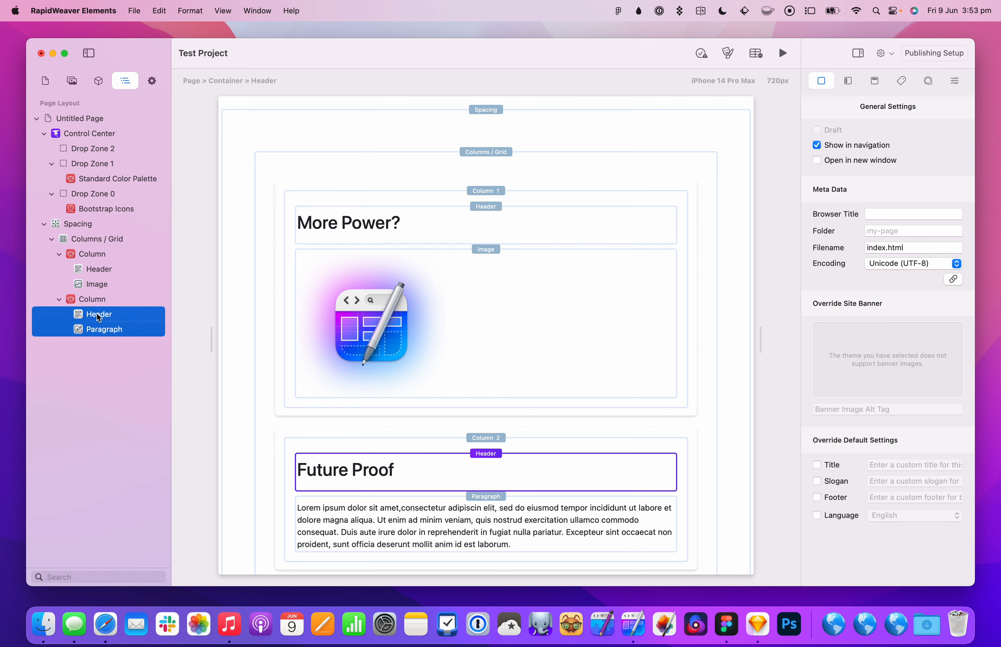
left_click_drag(97, 314, 115, 337)
left_click(126, 268)
left_click(107, 283, "shift")
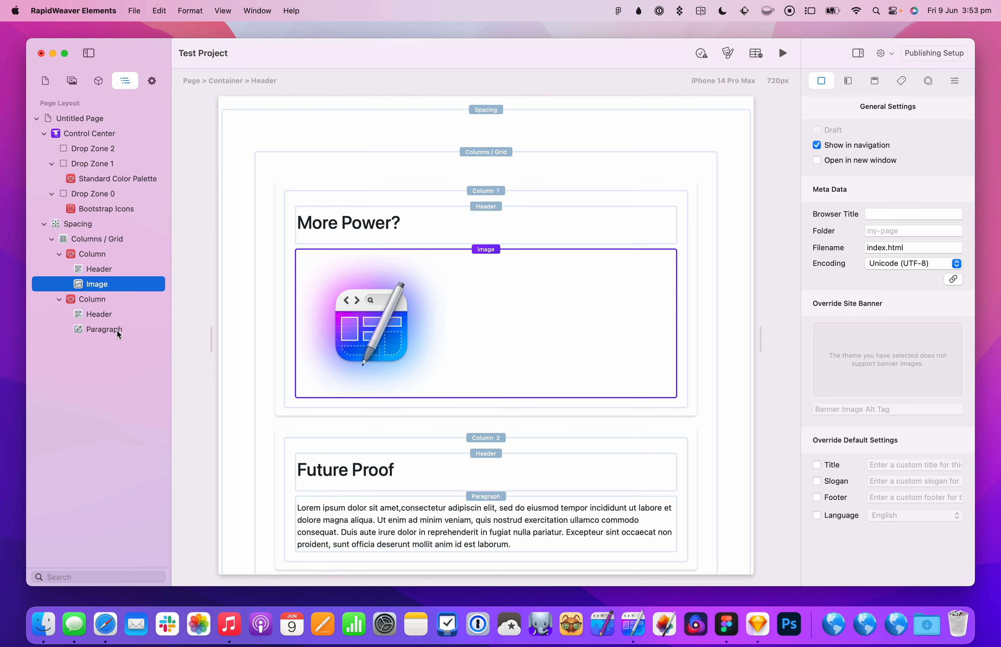
left_click(113, 330)
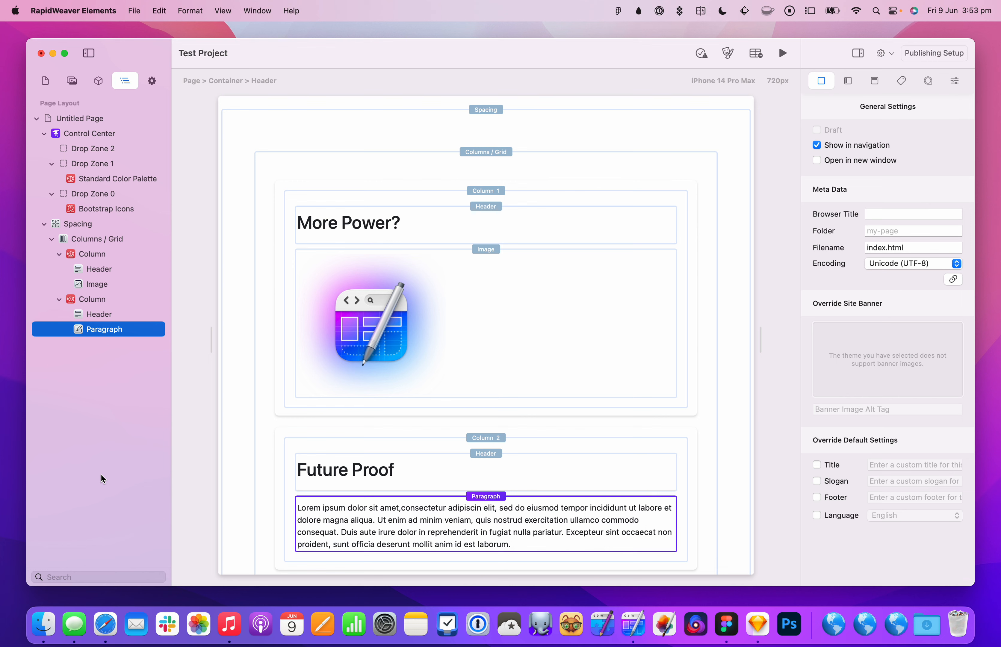
Step: Filter the page layout for "hea", "col" and "dro" in turn, clearing each search
type("hea")
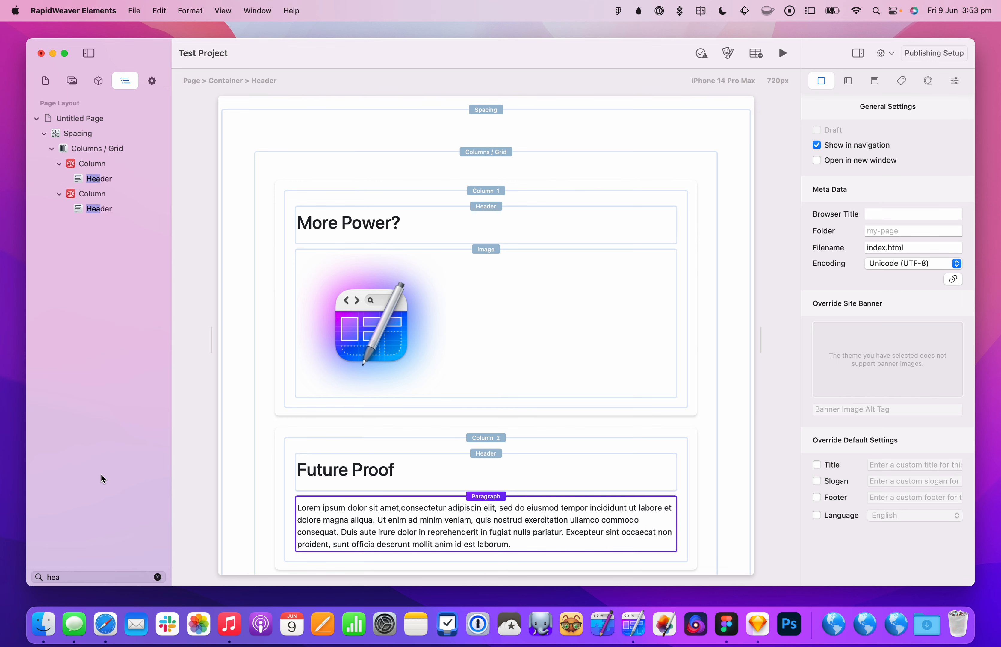
key("Escape")
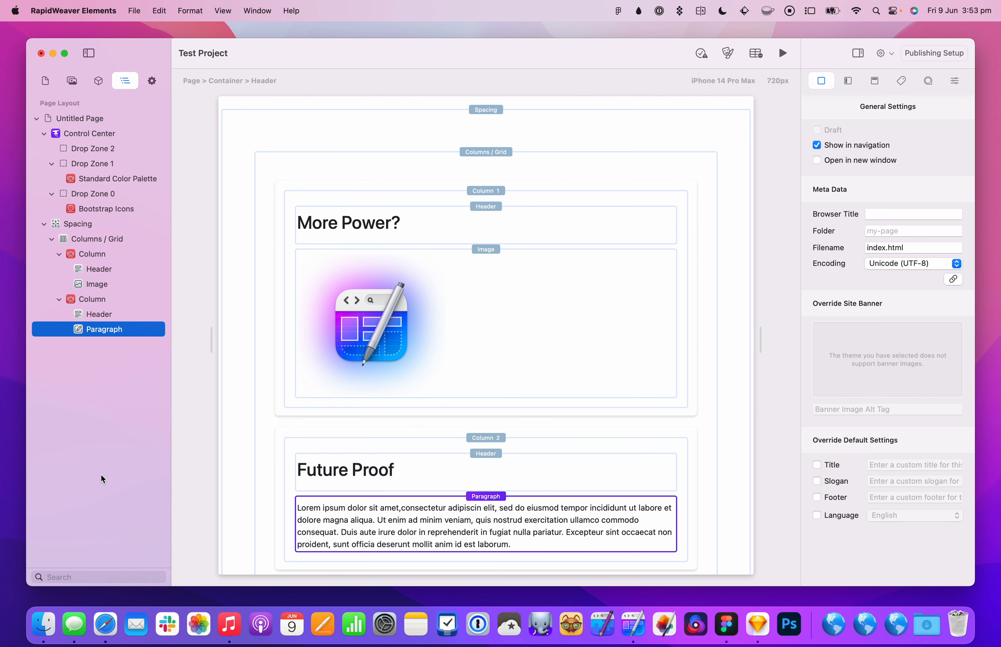
type("col")
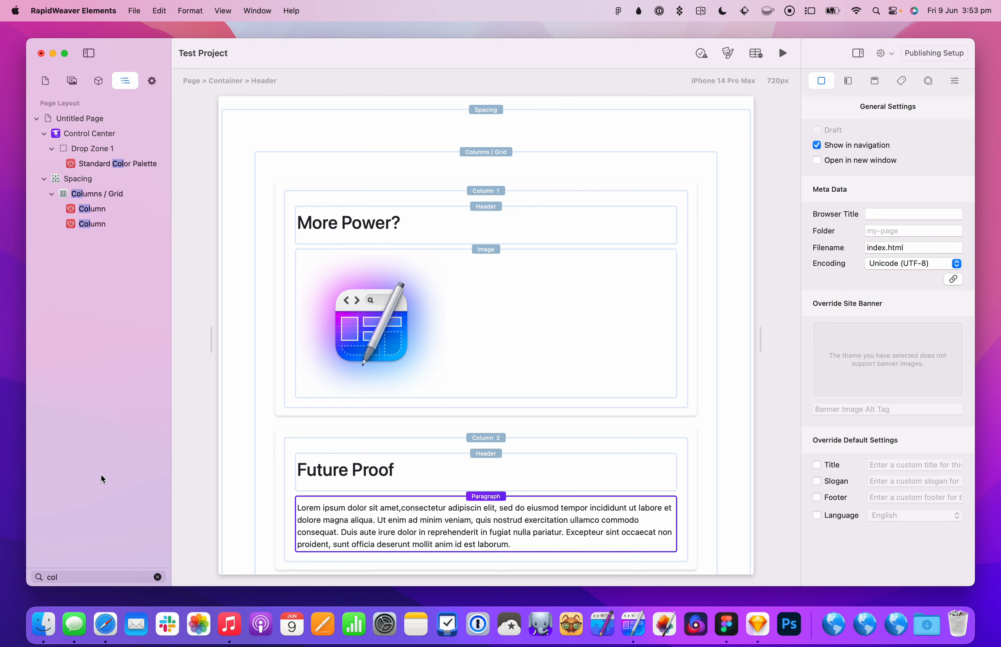
key("Escape")
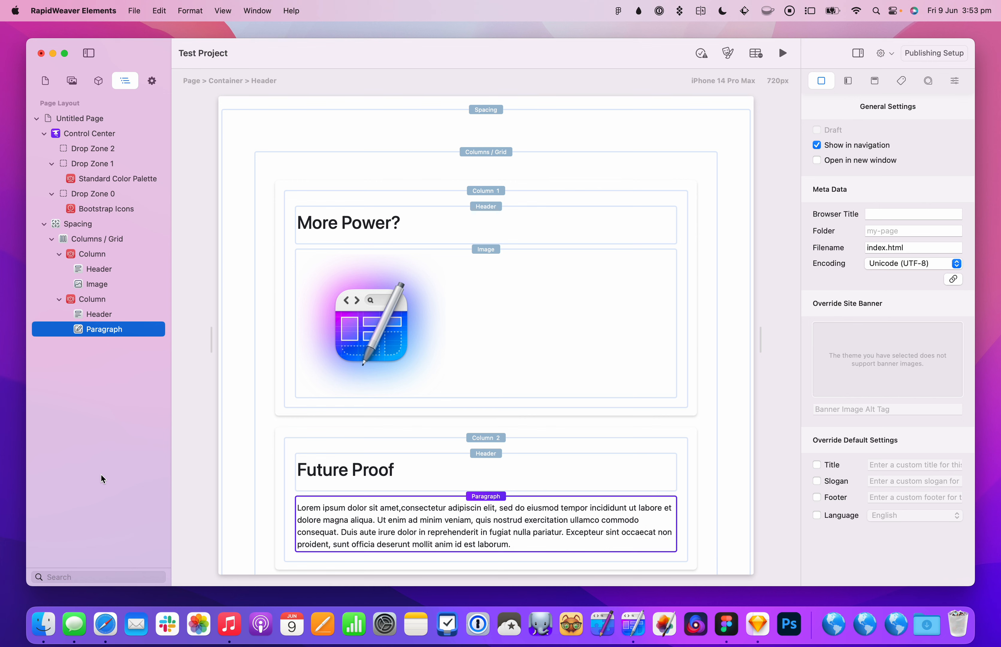
type("dro")
key("BackSpace")
key("BackSpace")
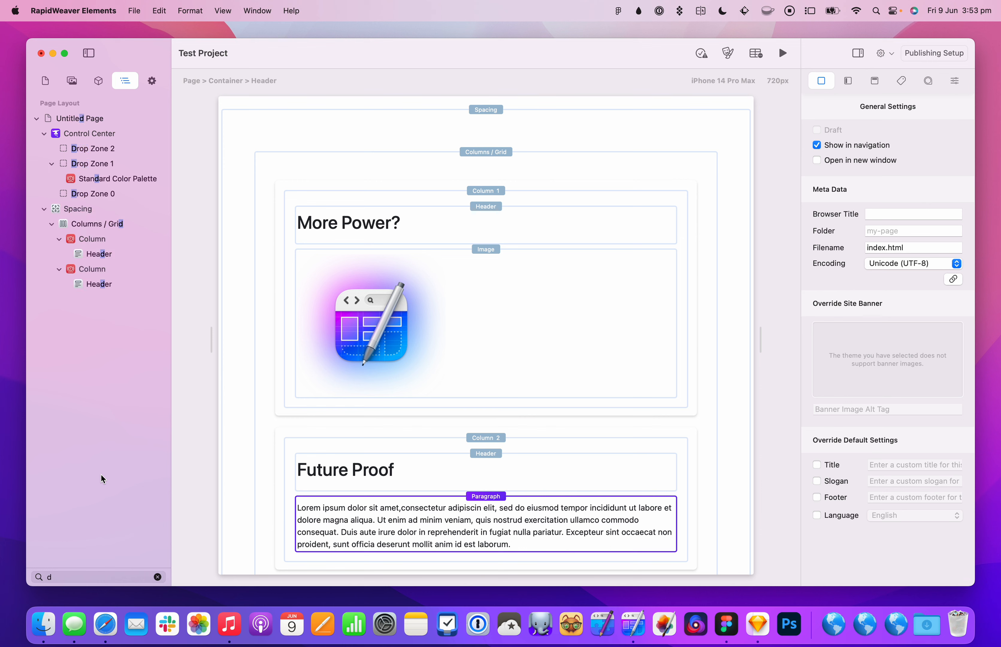
key("BackSpace")
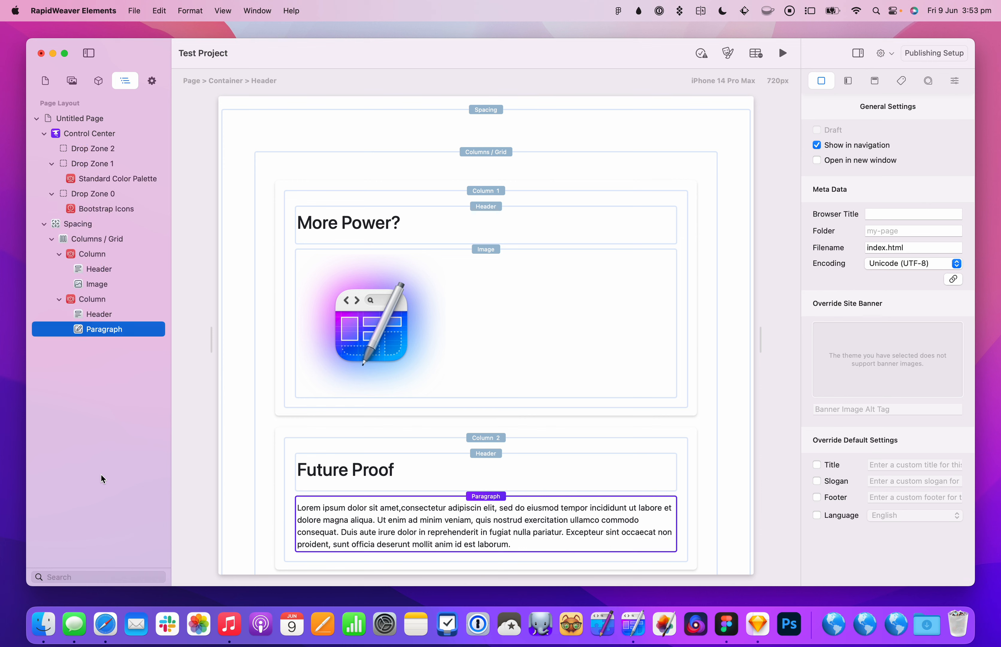
Step: Rename the image in the first column as "RW Icon" in the page layout
left_click(101, 273)
left_click(97, 288)
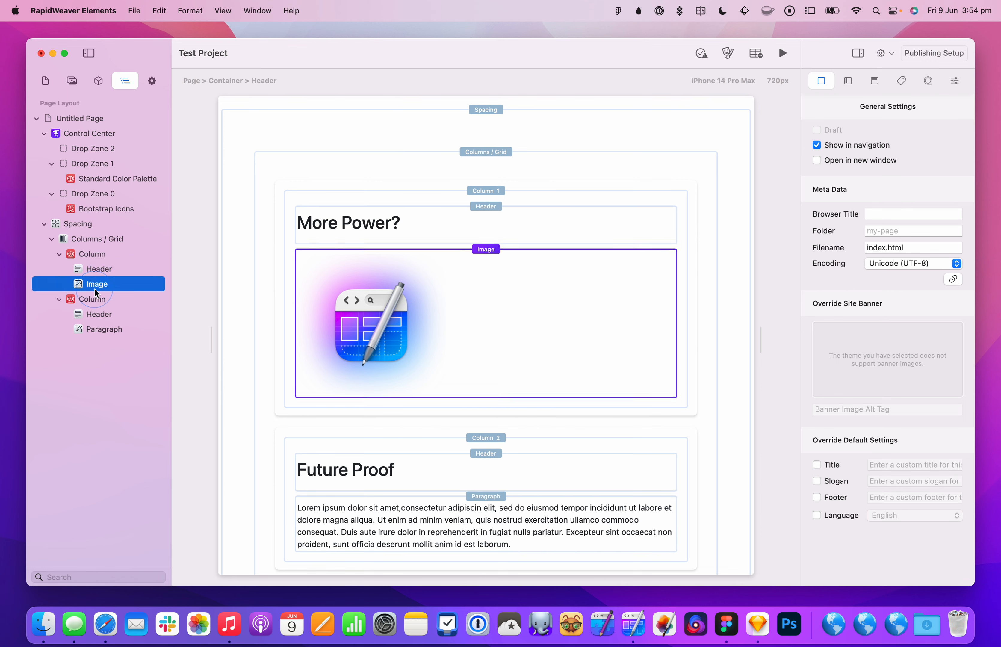
left_click(93, 289)
type("RW Icon")
key("Return")
Step: Rename the header in the second column as "Future" in the page layout
left_click(99, 315)
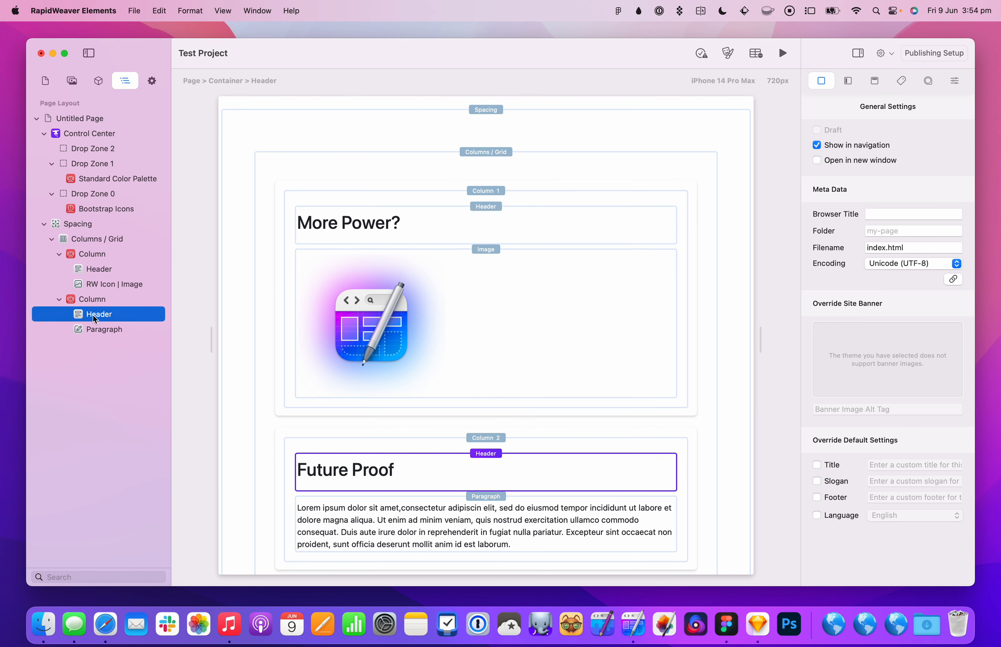
key("Return")
type("Future")
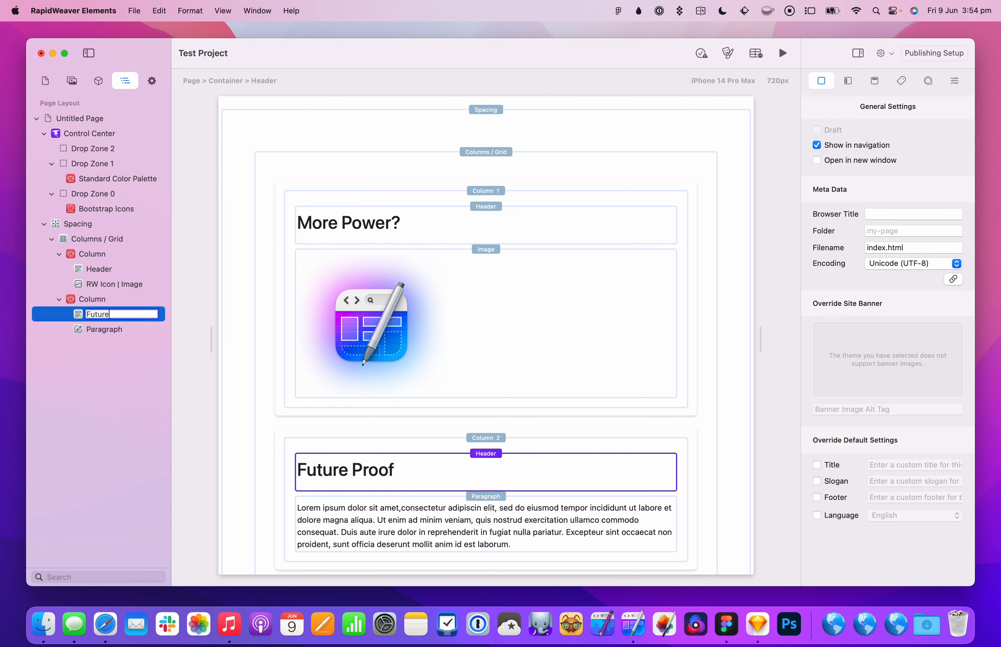
key("Return")
Step: Rename the header in the first column as "Power" in the page layout
left_click(107, 272)
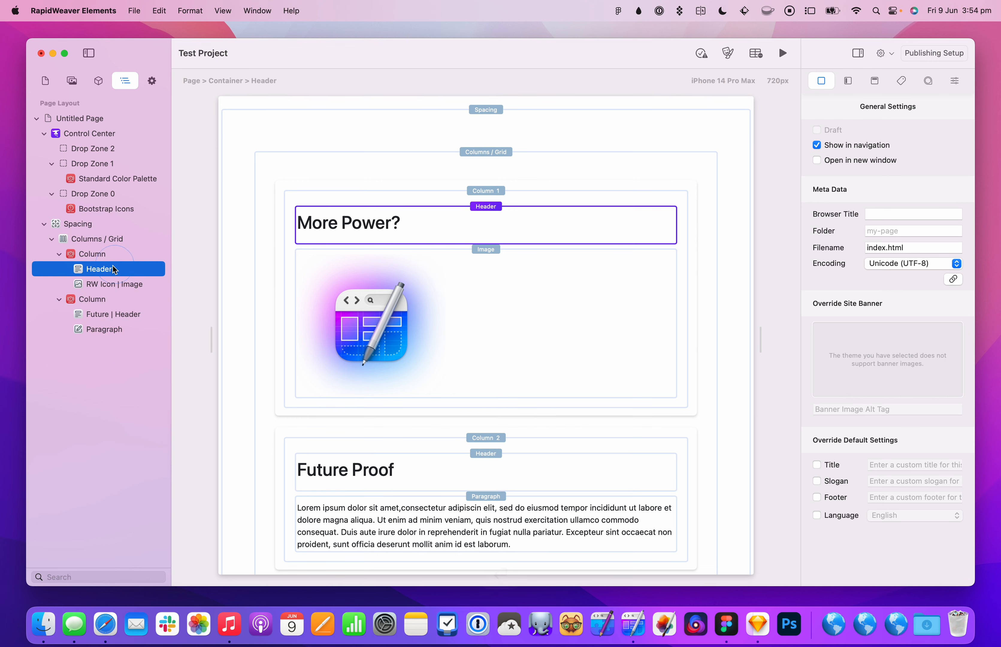
key("Return")
type("Power")
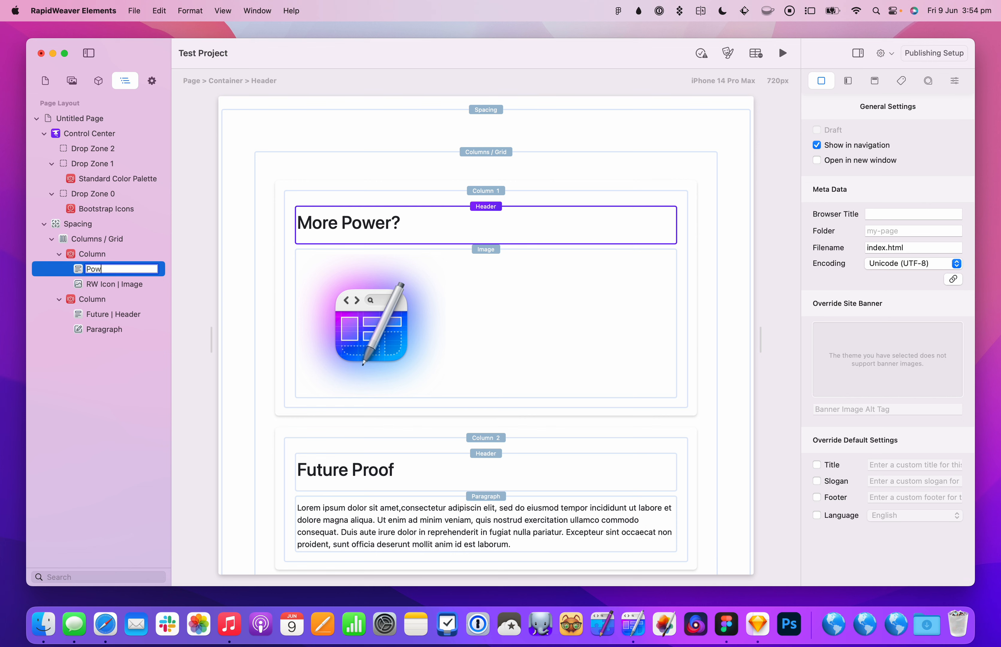
key("Return")
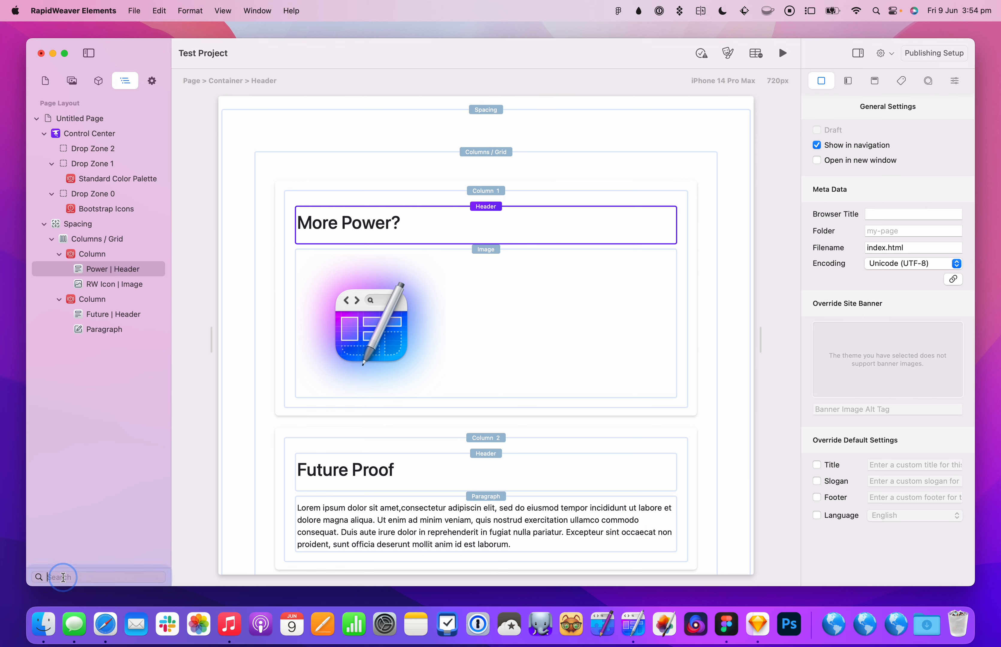
Step: Filter the page layout for "heade" to find the renamed headers, and clear the search
left_click(63, 577)
type("heade")
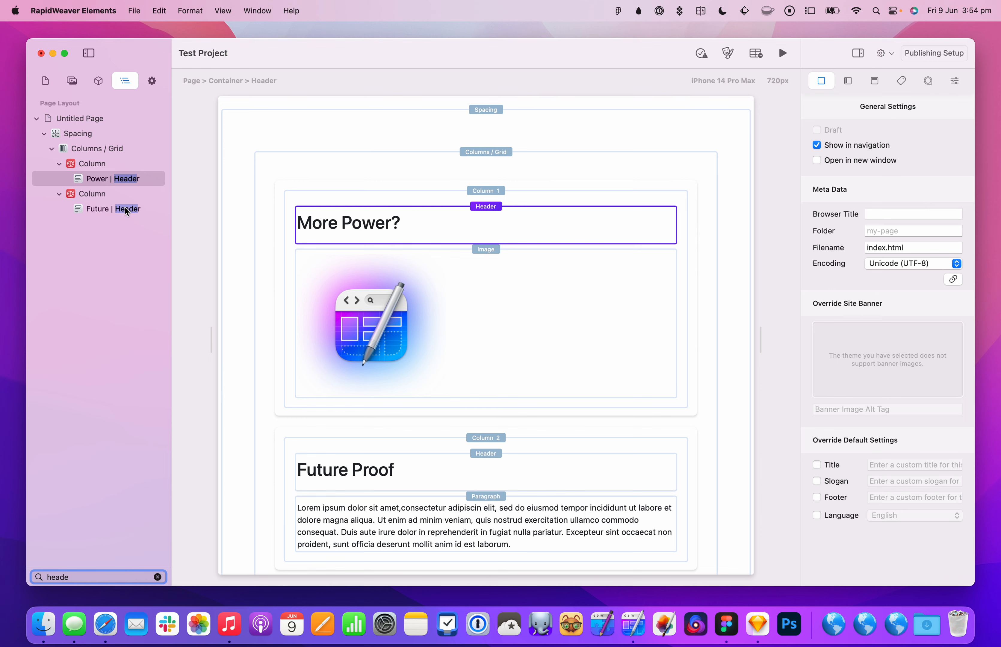
key("BackSpace")
key("BackSpace")
key("BackSpace")
key("BackSpace")
key("BackSpace")
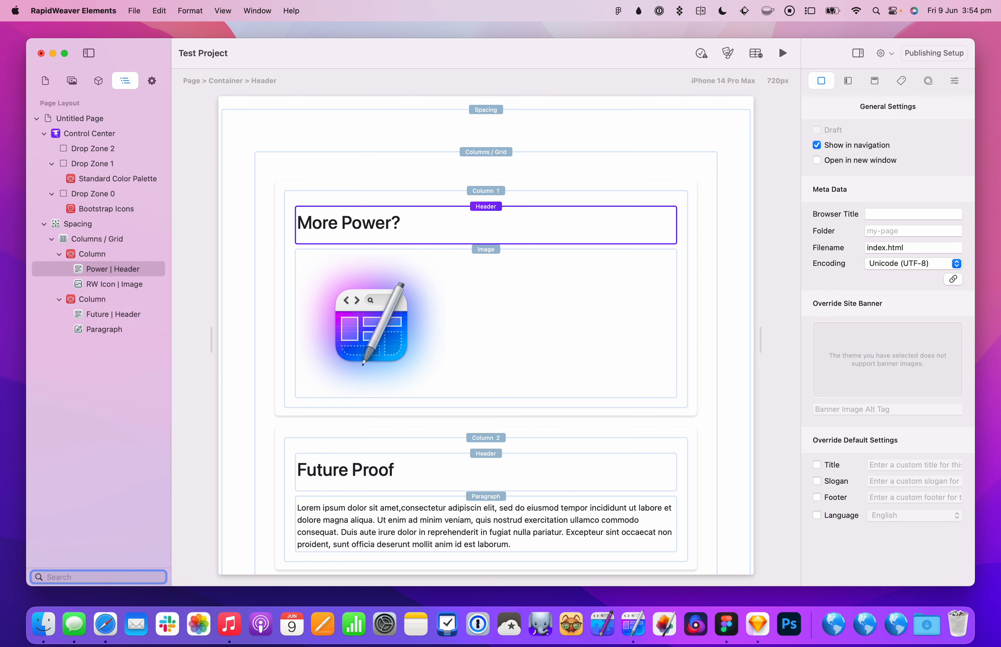
Step: Filter the page layout for the custom name "power", and clear the search
type("power")
key("BackSpace")
key("BackSpace")
key("BackSpace")
key("BackSpace")
key("BackSpace")
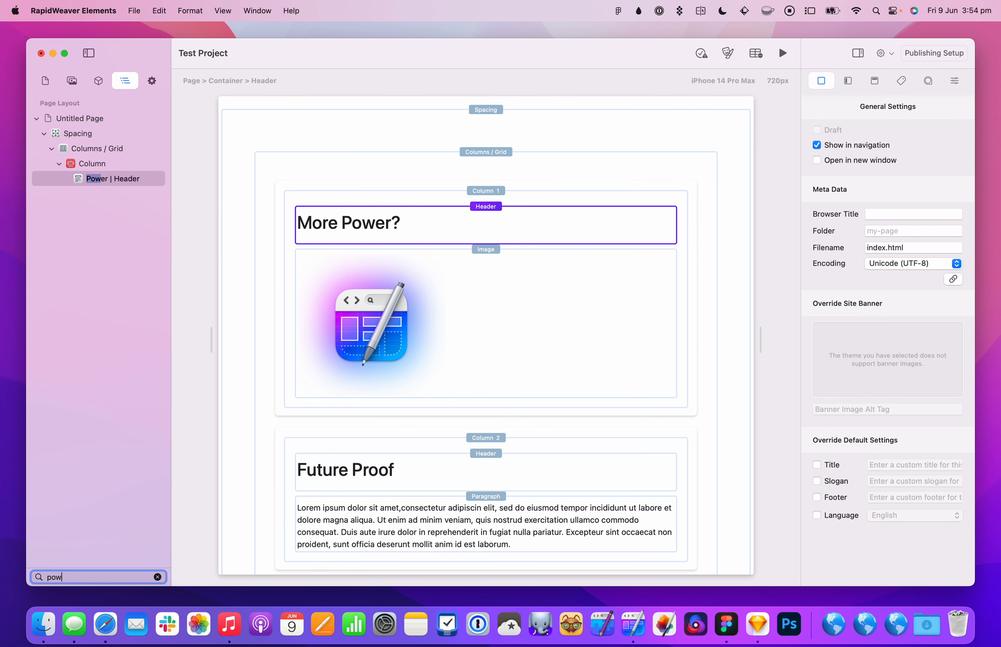
type("power")
key("BackSpace")
key("BackSpace")
key("BackSpace")
key("BackSpace")
key("BackSpace")
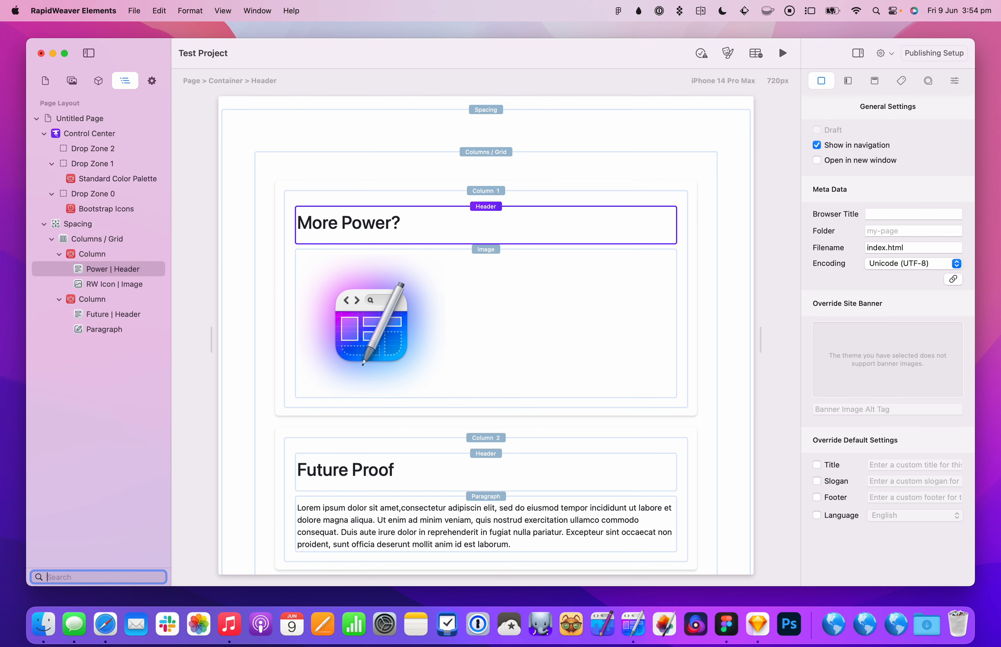
Step: Filter the page layout for "header", move the Future header below the Power header in the first column, and clear the filter
type("header")
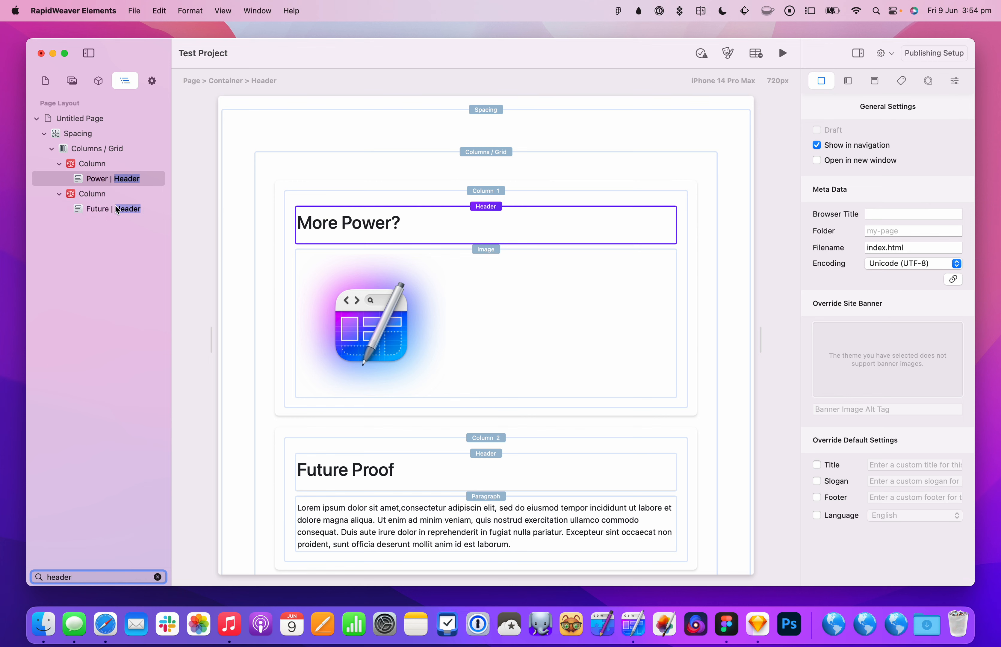
left_click(100, 209)
left_click_drag(99, 210, 113, 188)
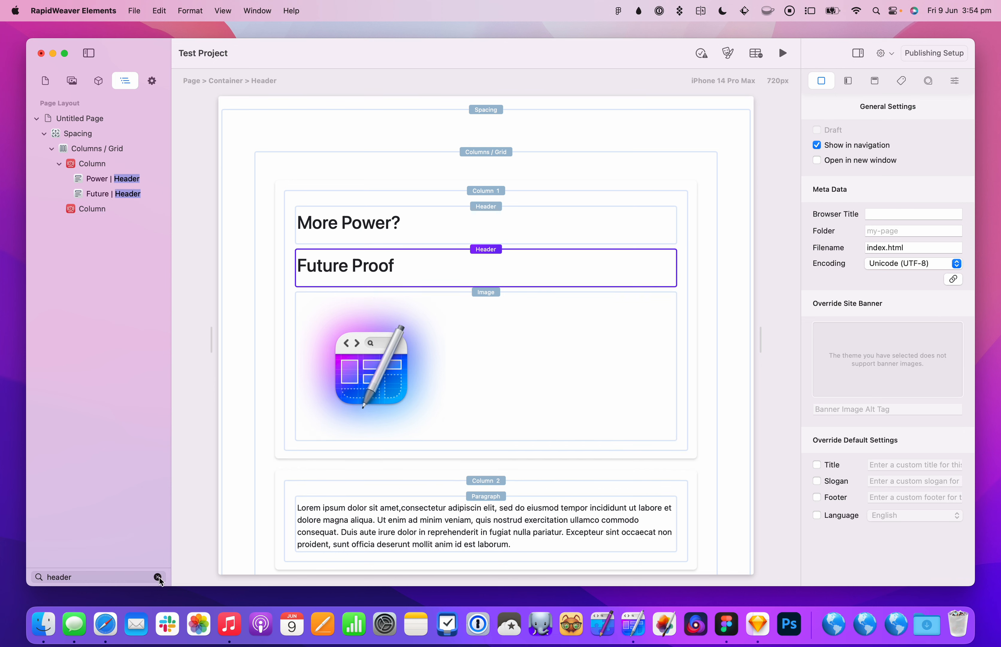
left_click(158, 578)
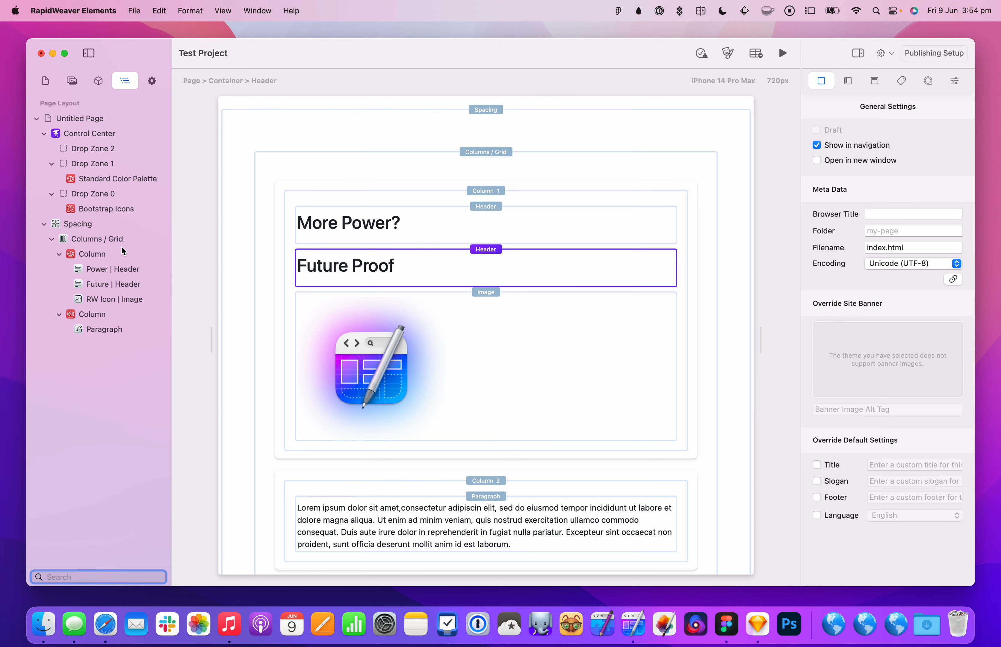
Step: Move the Future header back into the second column, above the paragraph
left_click(118, 268)
left_click(106, 283)
left_click_drag(106, 284, 119, 325)
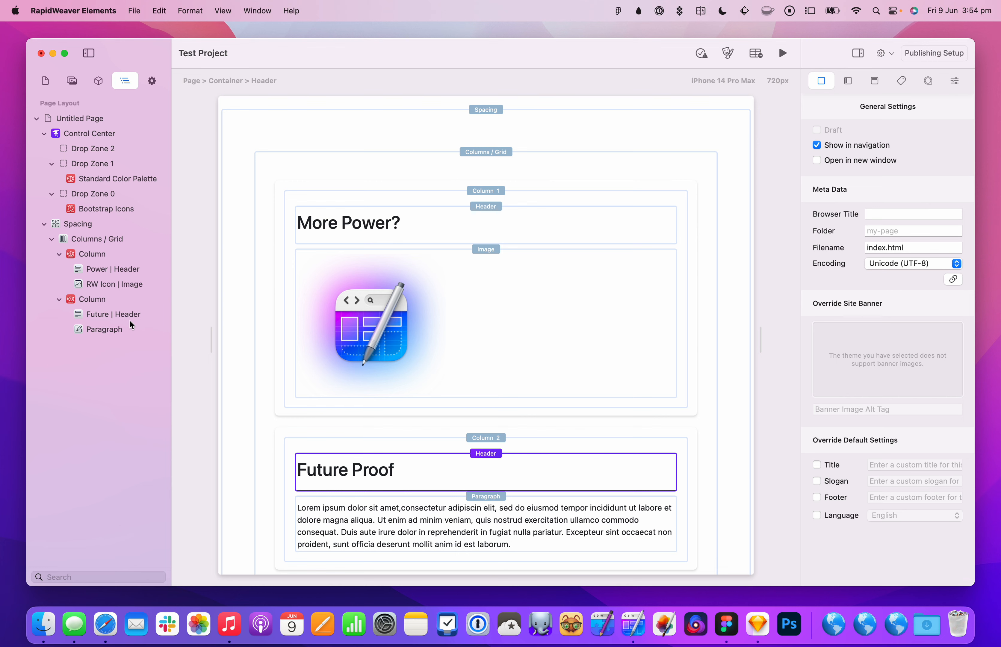
right_click(132, 317)
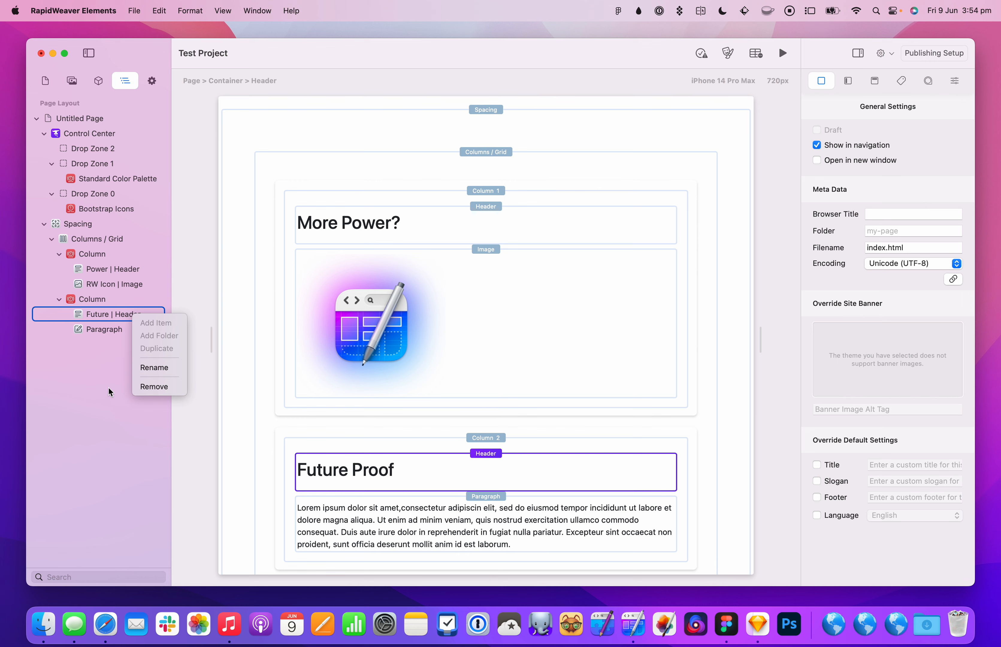
left_click(107, 373)
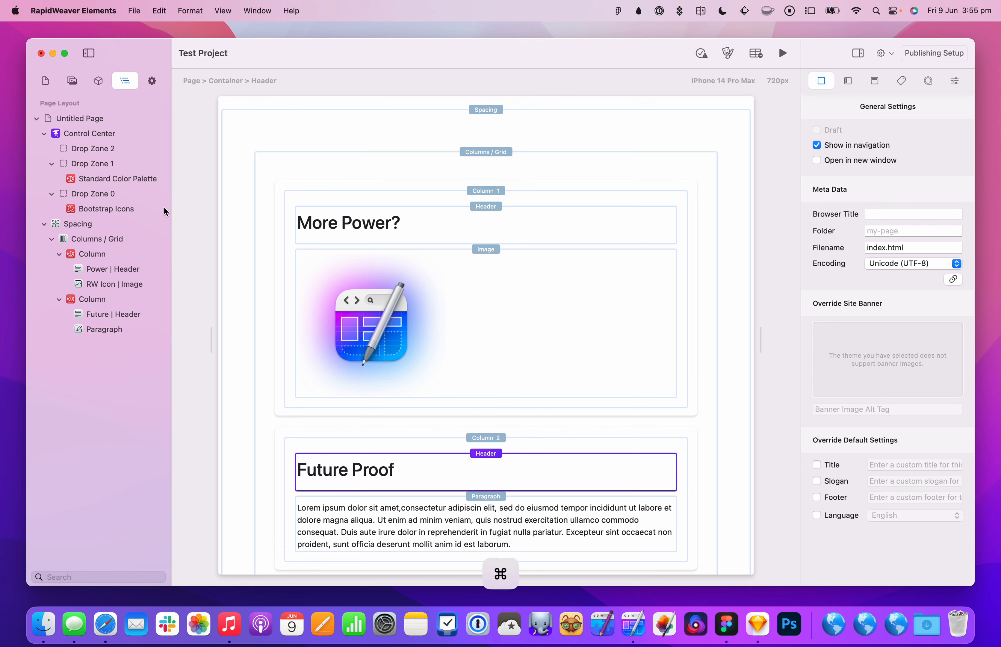
Step: Open the Vibranium-Starter-Kit.rwc project from the Desktop folder
key("super+o")
left_click(448, 296)
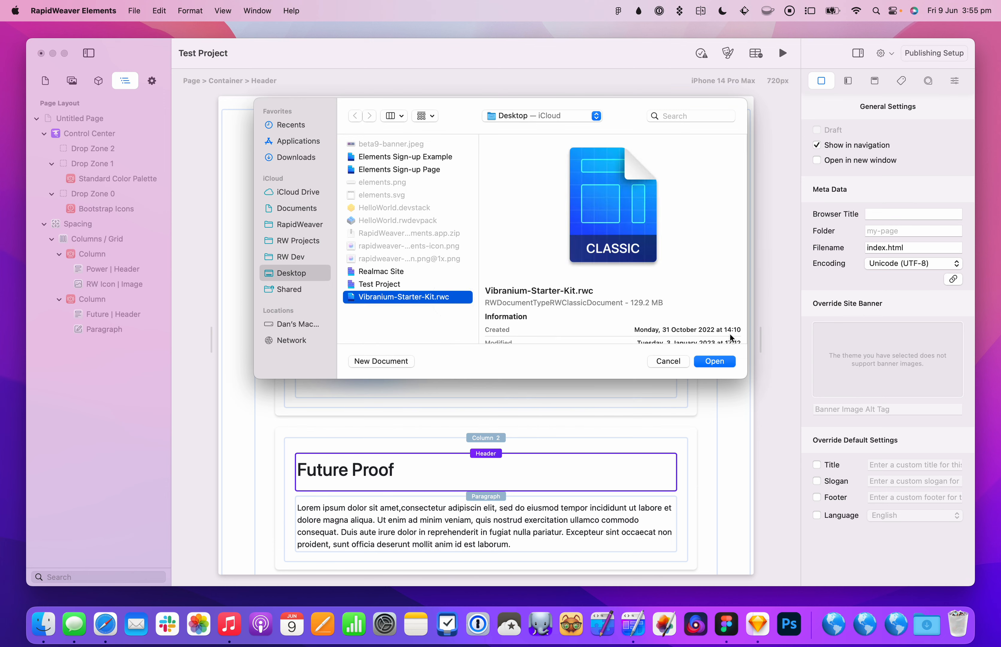
left_click(729, 361)
left_click(526, 255)
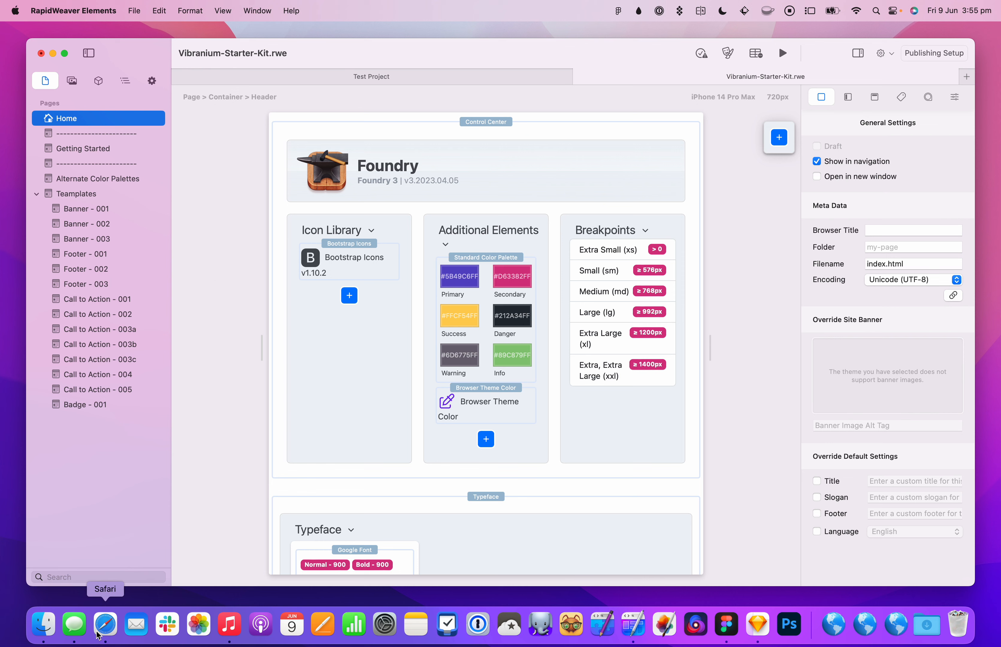
Step: Filter the starter kit's page list for "call", and clear the search
left_click(95, 577)
type("call")
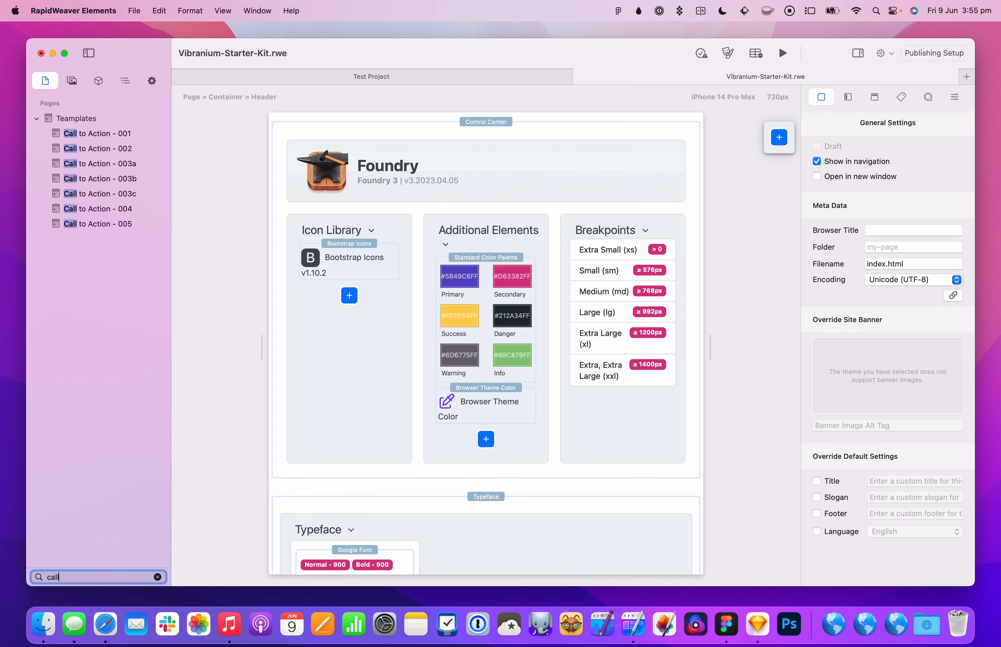
key("super+a")
key("BackSpace")
left_click(120, 520)
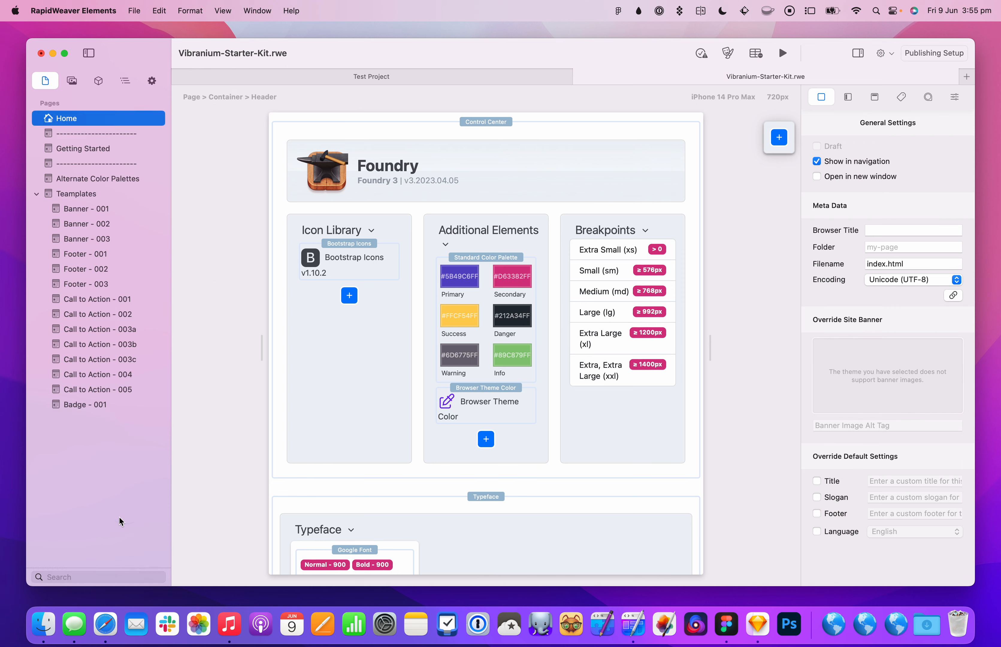
Step: Filter the page list for "action", view Call to Action pages 001, 002 and 003c and the Teamplates page, and clear the filter
type("action")
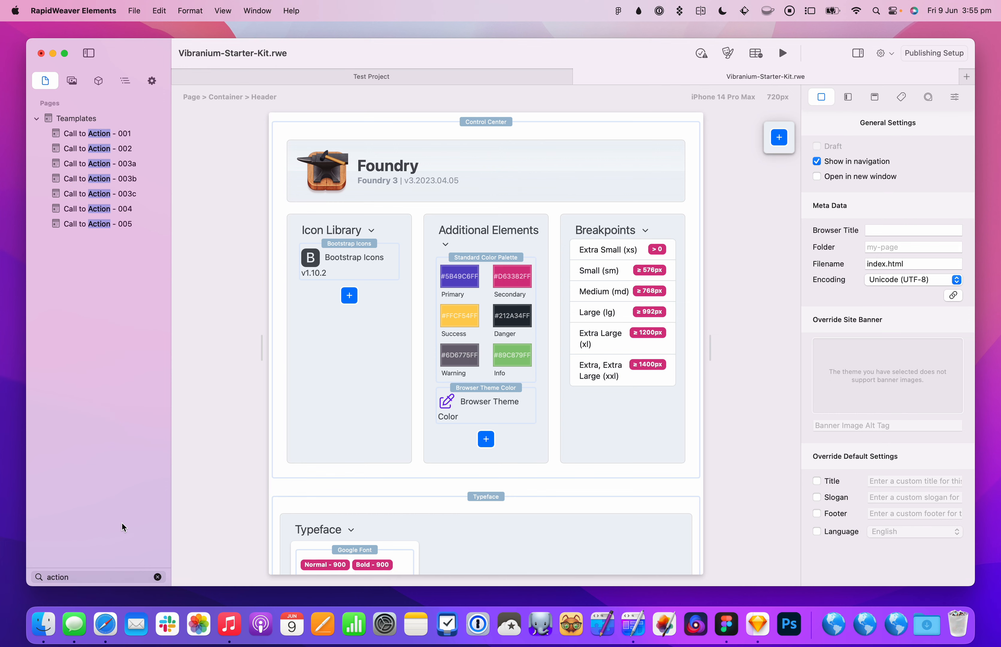
left_click(88, 134)
left_click(90, 149)
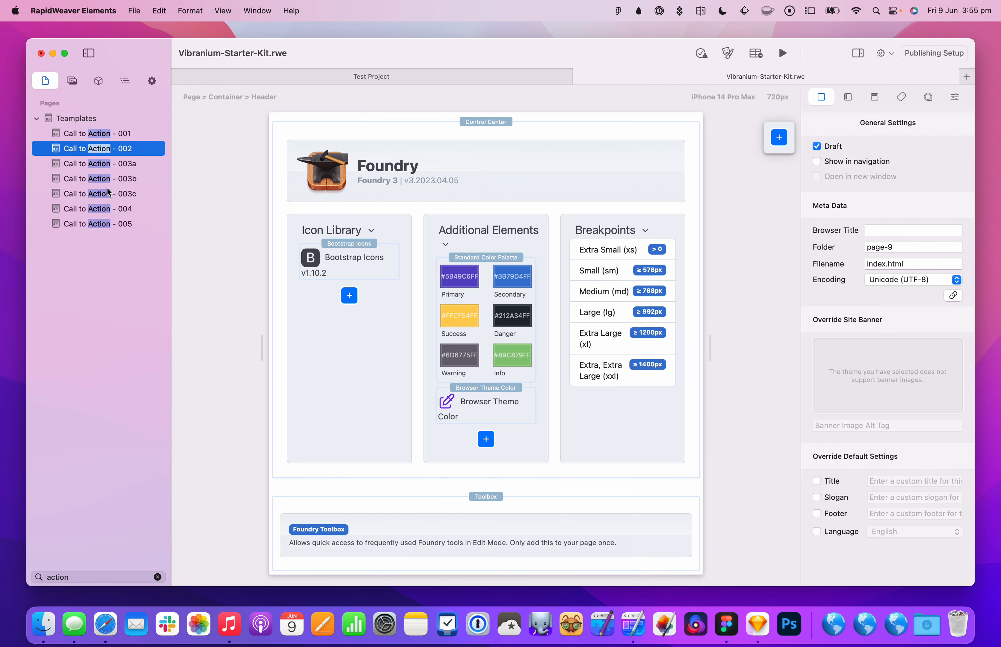
left_click(109, 194)
left_click(89, 119)
left_click(138, 573)
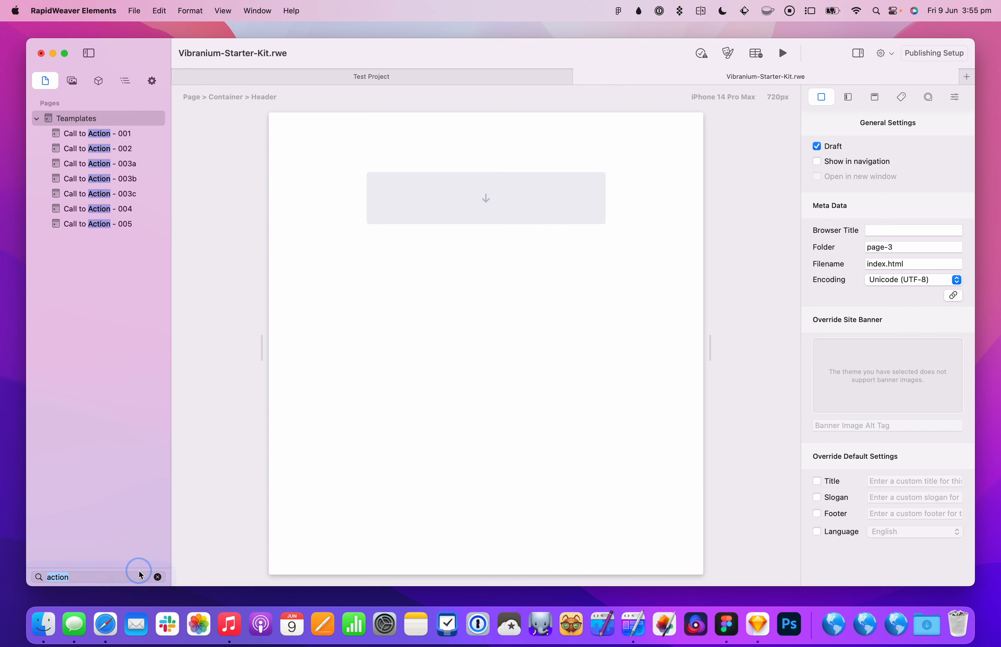
key("BackSpace")
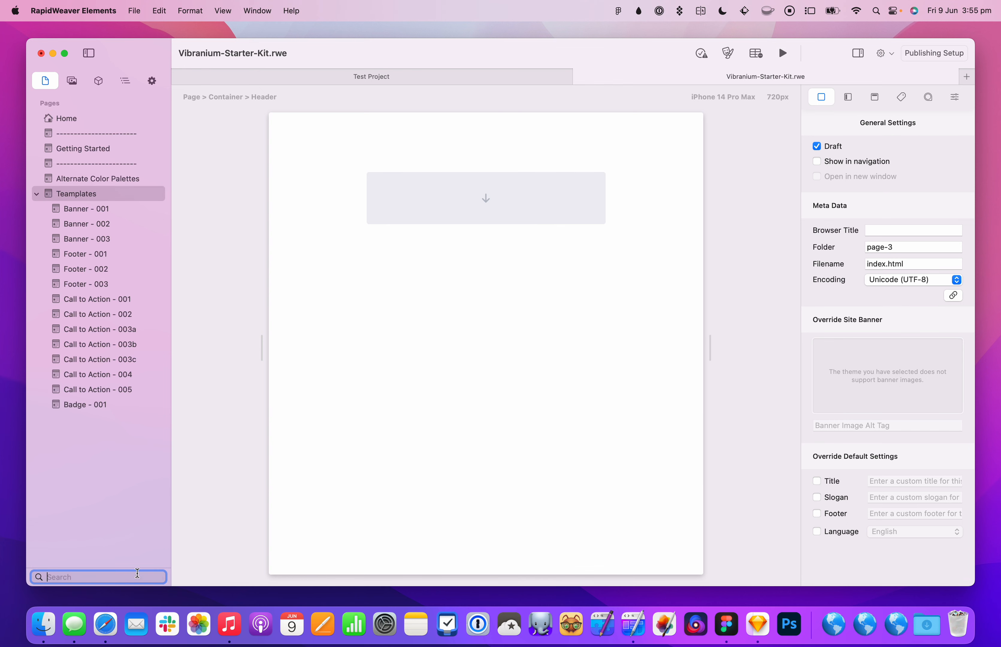
Step: Repeat the page list search for "call" several times, and leave the search empty
type("call")
key("super+a")
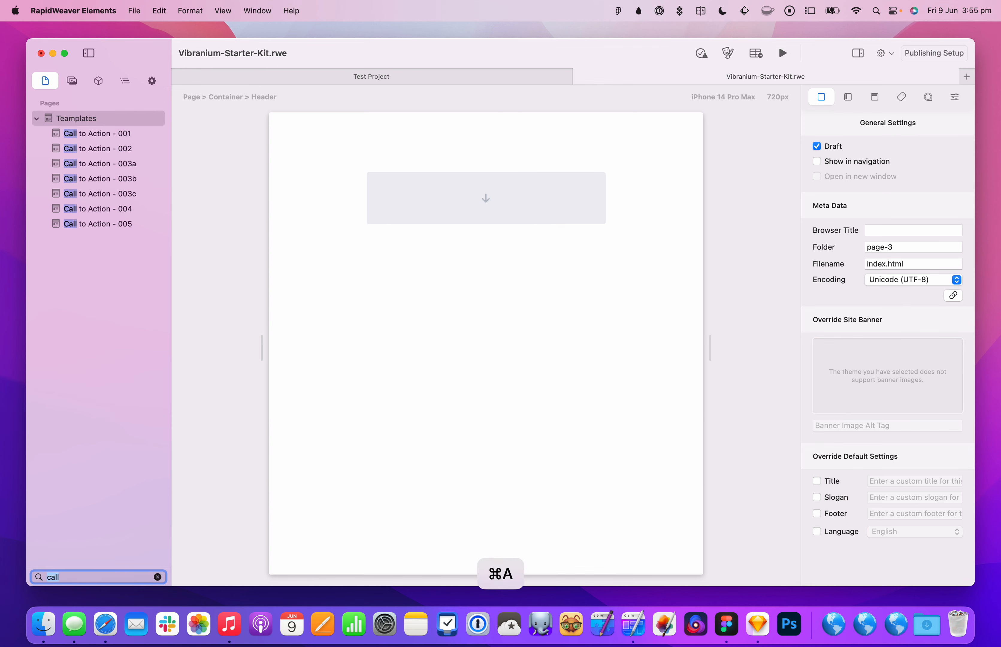
key("BackSpace")
type("call")
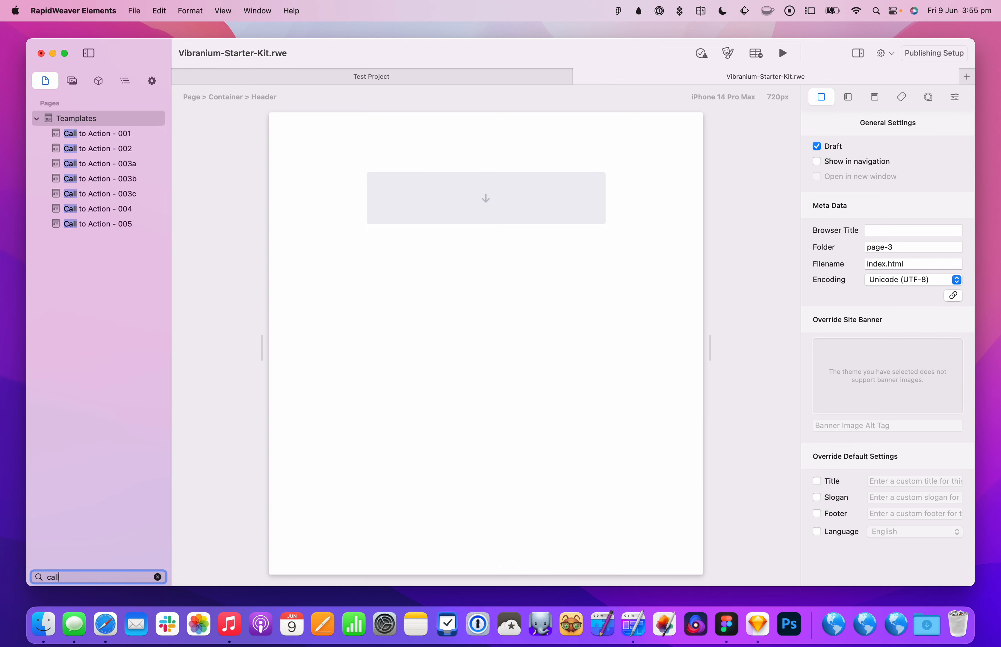
key("Return")
type("]")
key("BackSpace")
key("BackSpace")
type("c")
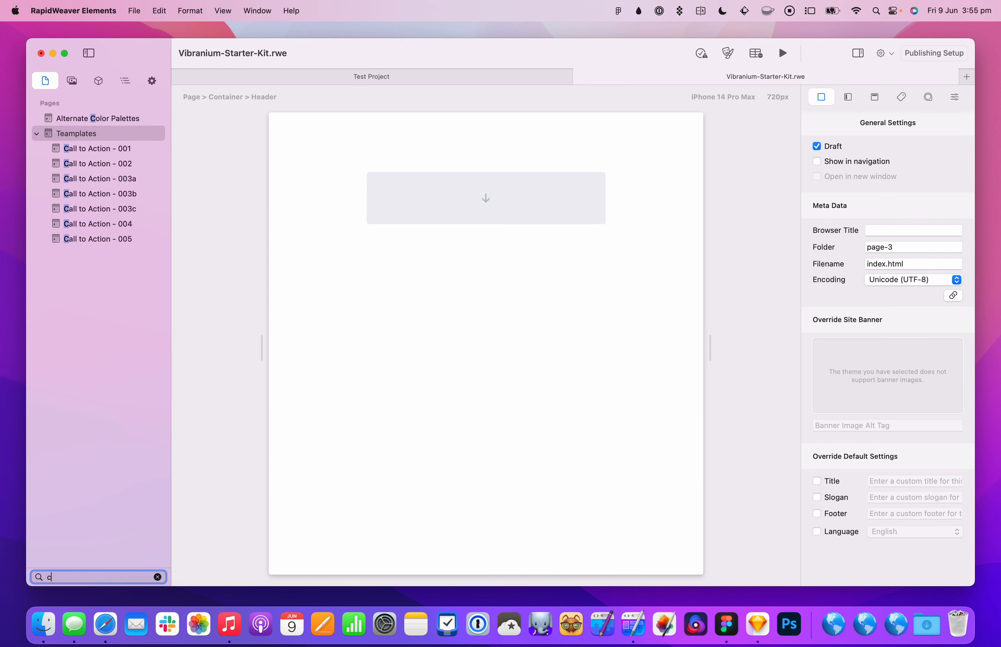
type("all")
key("super+a")
key("BackSpace")
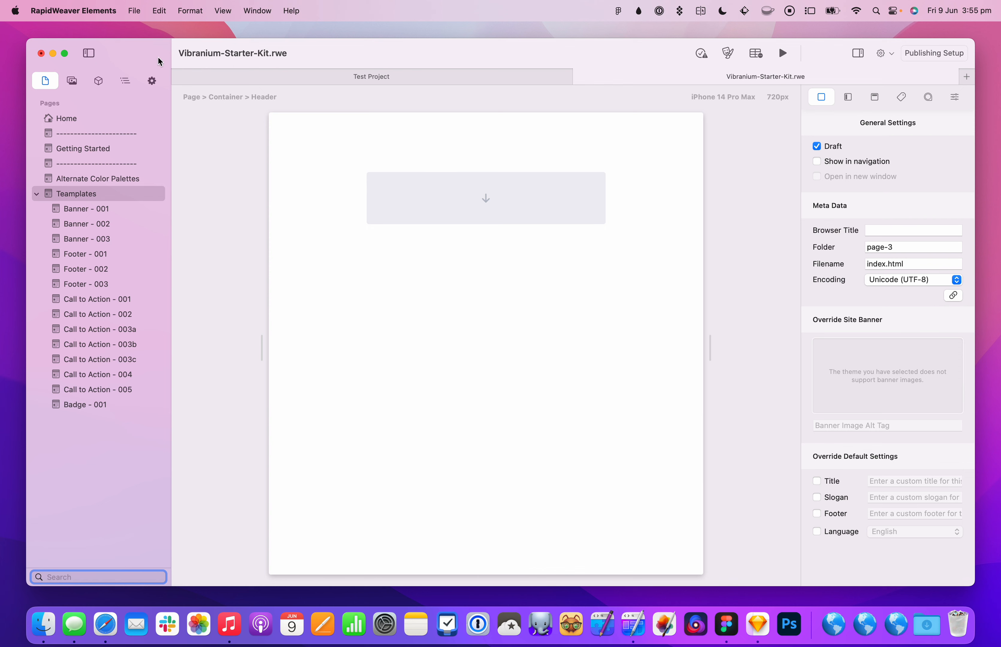
Step: Select the Home page and show its page layout outline
left_click(118, 84)
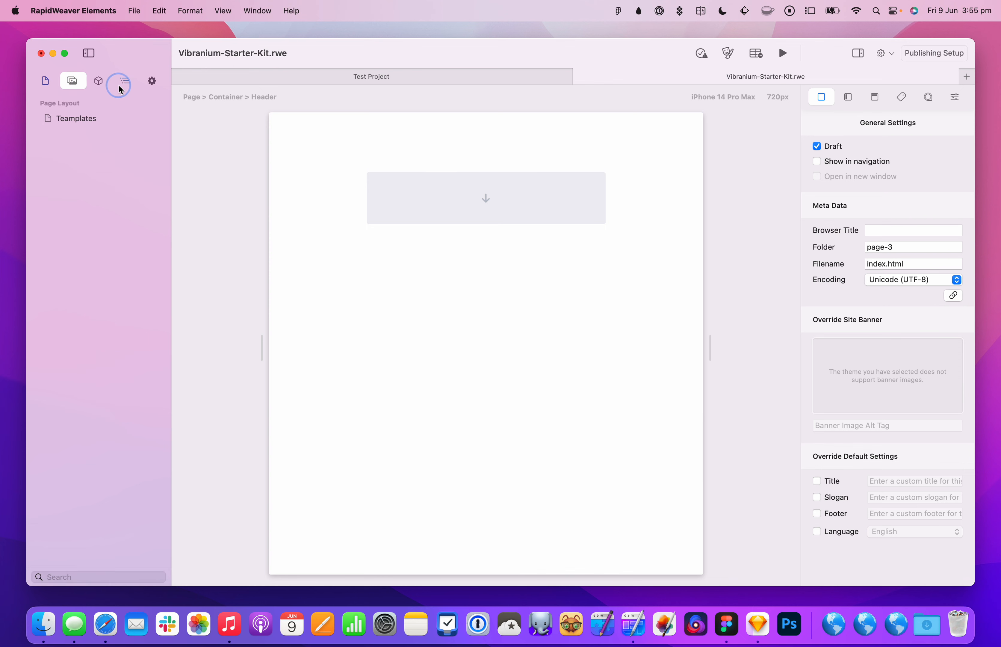
left_click(45, 81)
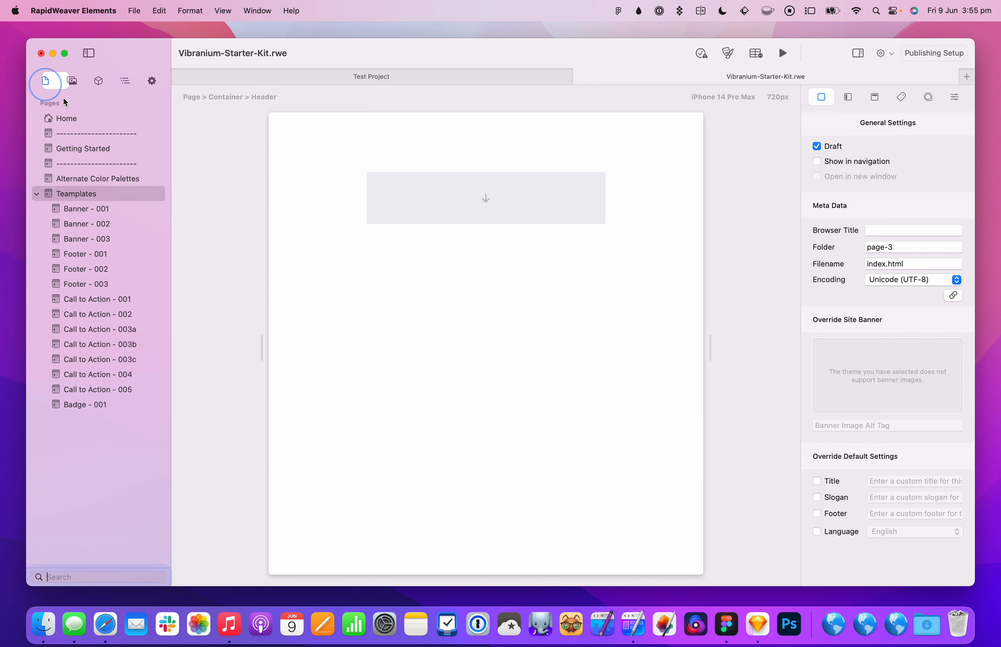
left_click(66, 116)
left_click(132, 80)
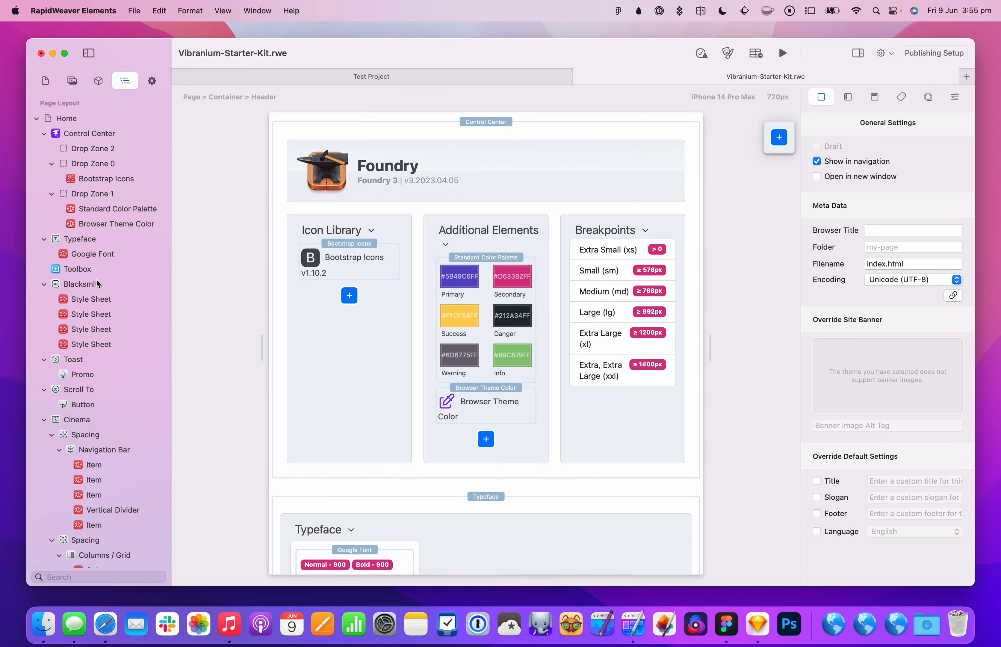
Step: Filter the Home page's layout for "style" and for "black", and clear the search
scroll(94, 330, "down", 15)
scroll(94, 330, "up", 15)
left_click(78, 576)
type("style")
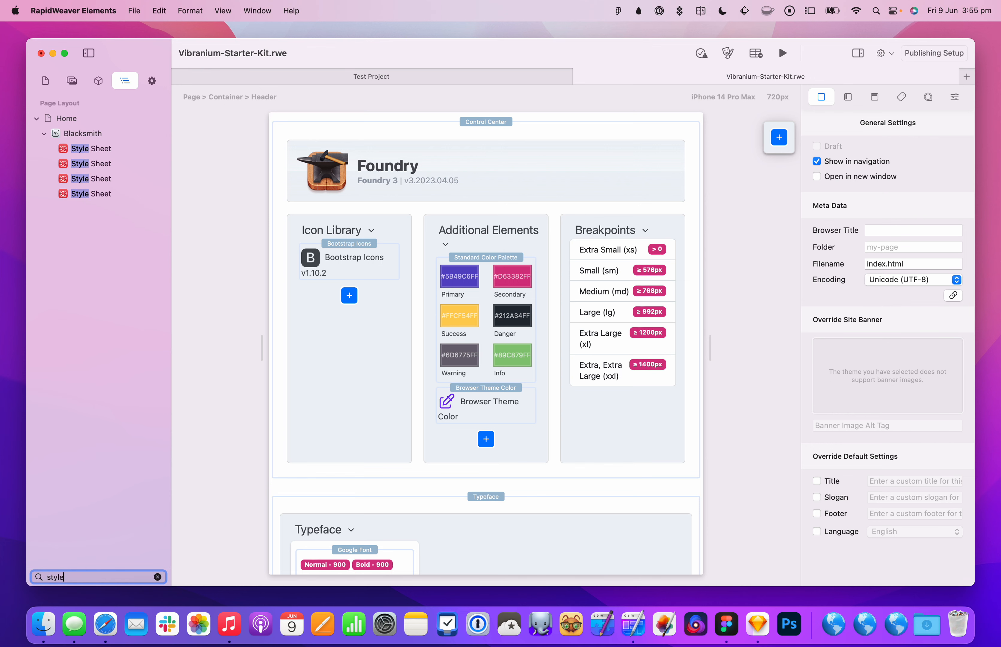
key("super+a")
type("bla")
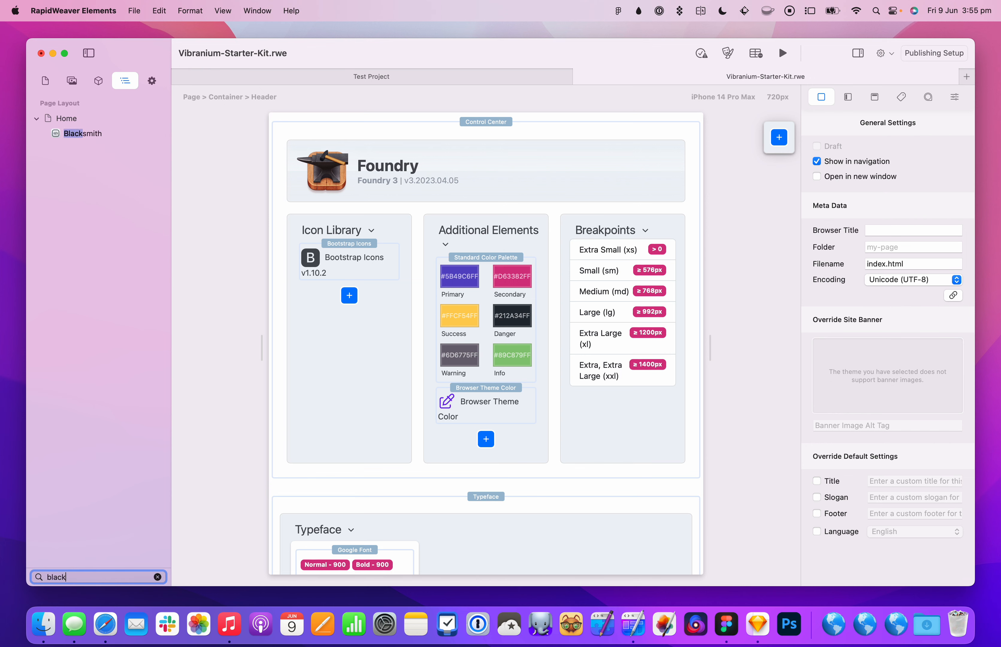
key("super+a")
key("BackSpace")
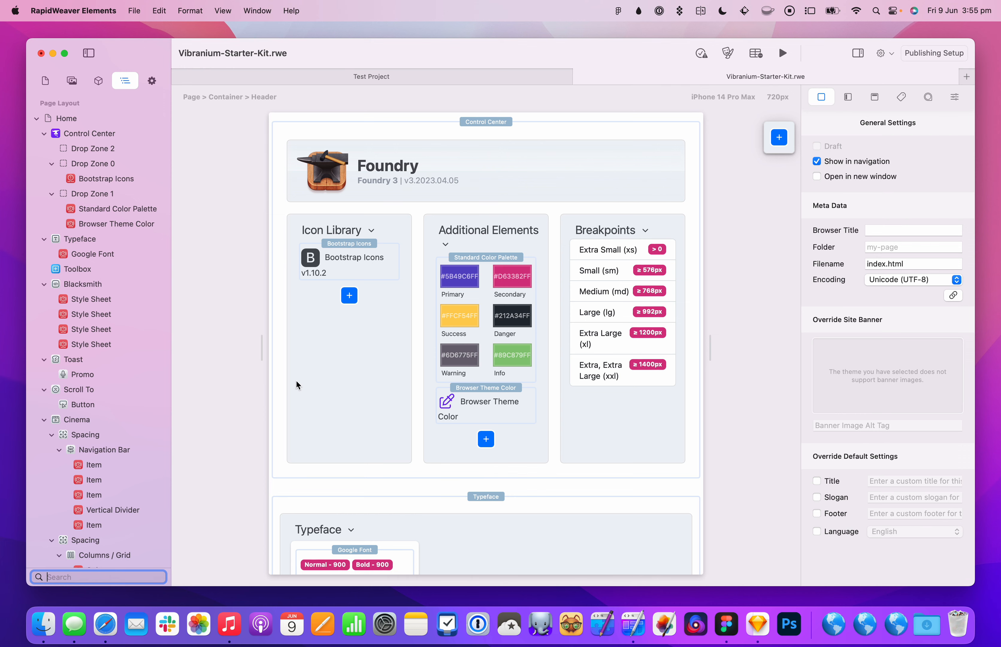
Step: Widen the page preview on the canvas
left_click_drag(262, 348, 217, 346)
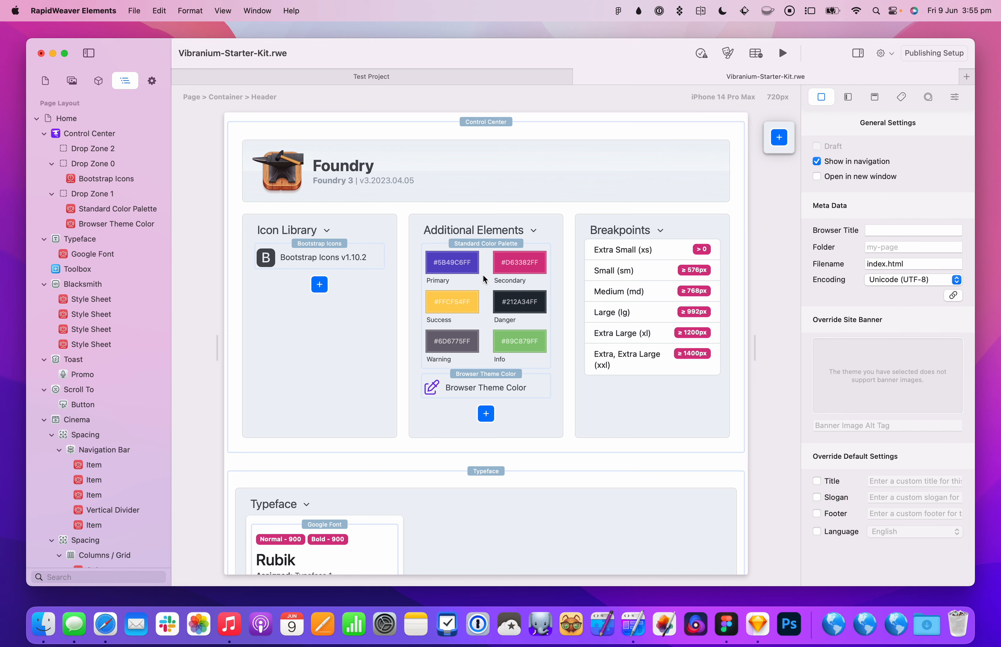